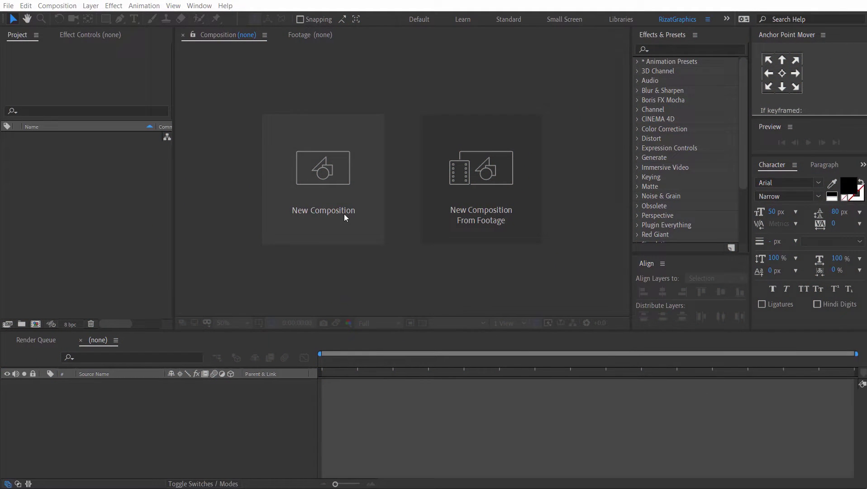
# Step: Set up a new composition named 'Falling Letters Animation' at 1920×1080, 30 fps, 10 seconds
pyautogui.click(344, 214)
pyautogui.click(477, 56)
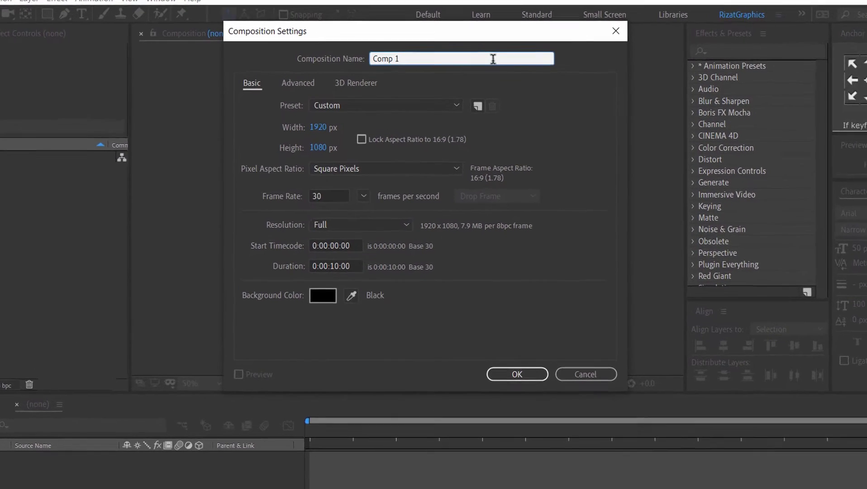
pyautogui.press('BackSpace')
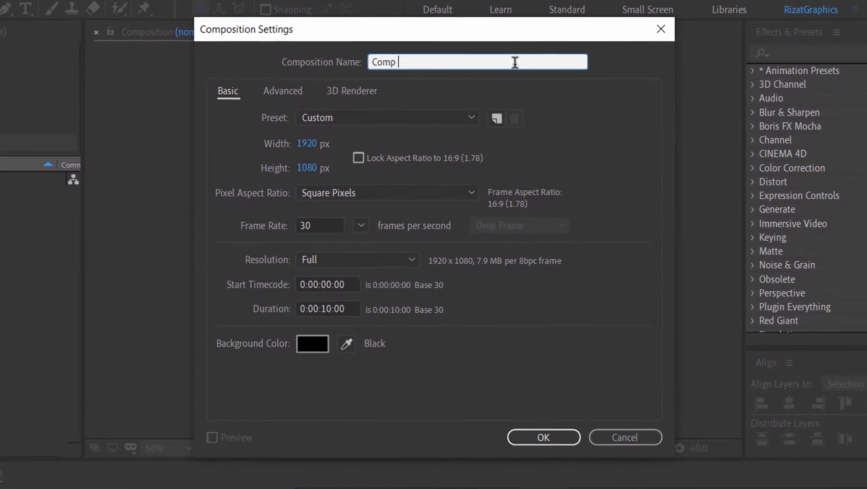
pyautogui.press('BackSpace')
pyautogui.press('BackSpace')
pyautogui.press('BackSpace')
pyautogui.press('BackSpace')
pyautogui.press('BackSpace')
pyautogui.write('Falling Letters Animation')
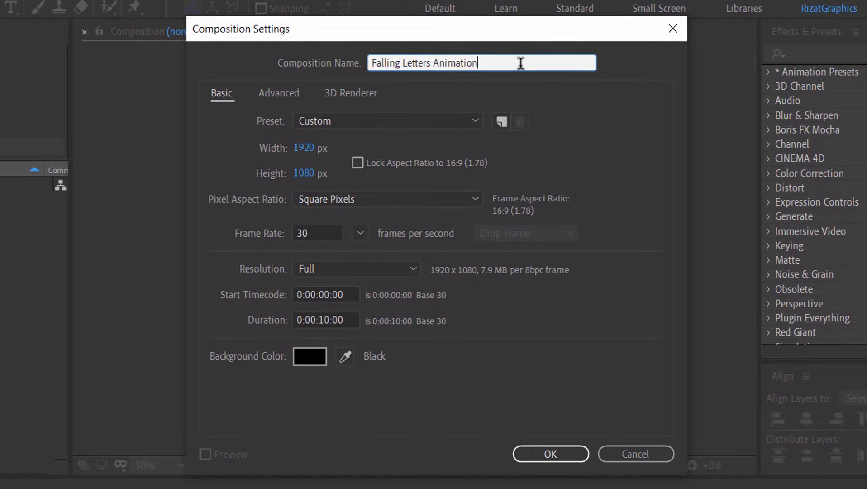
pyautogui.click(324, 149)
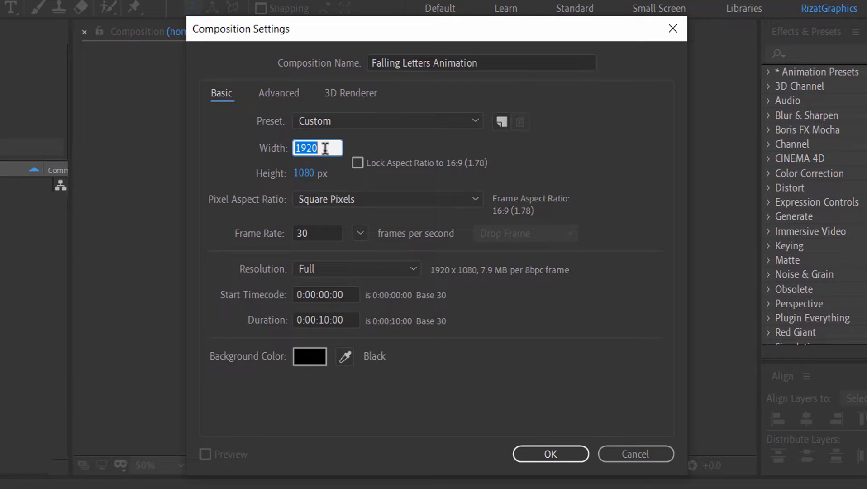
pyautogui.click(324, 173)
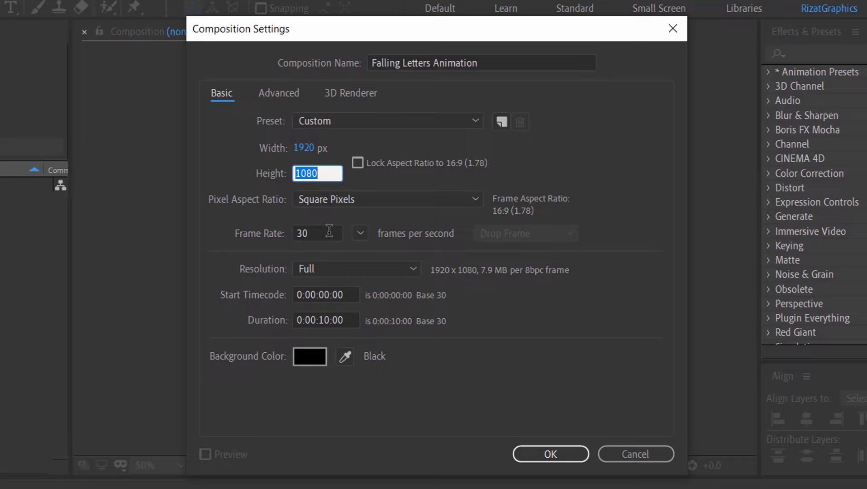
pyautogui.click(329, 231)
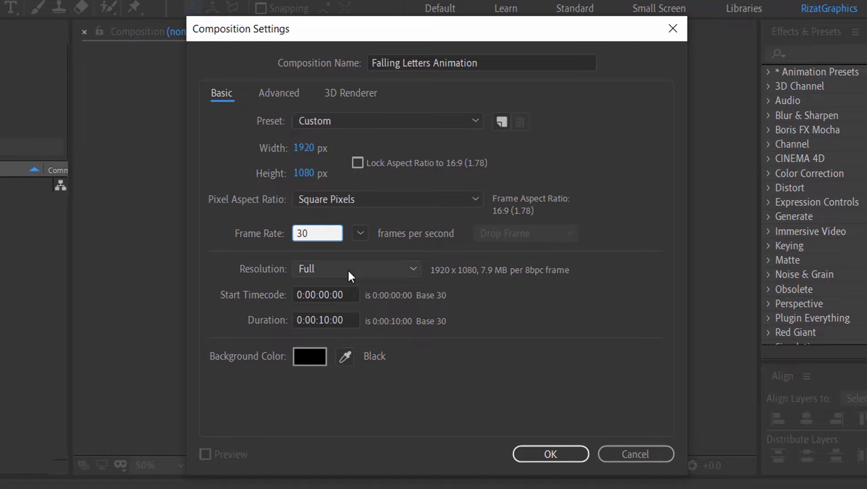
pyautogui.click(352, 317)
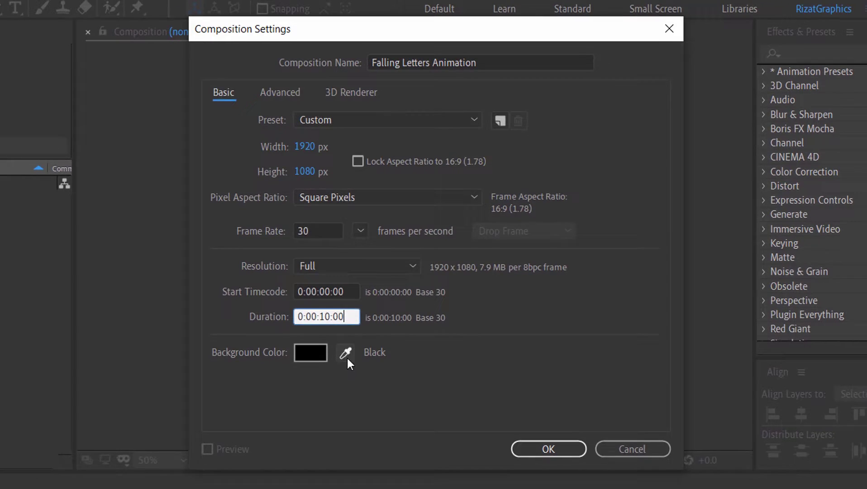
# Step: Confirm the composition, then import Paper.png and drag it into the timeline as a layer
pyautogui.click(550, 453)
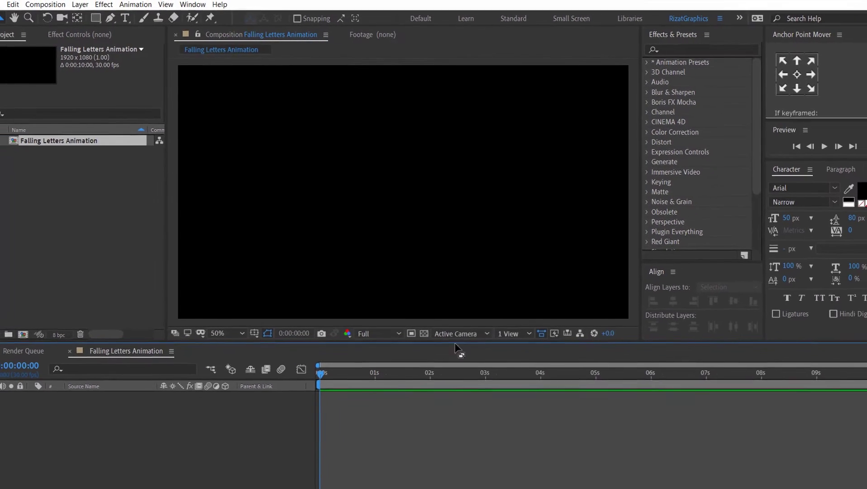
pyautogui.click(9, 5)
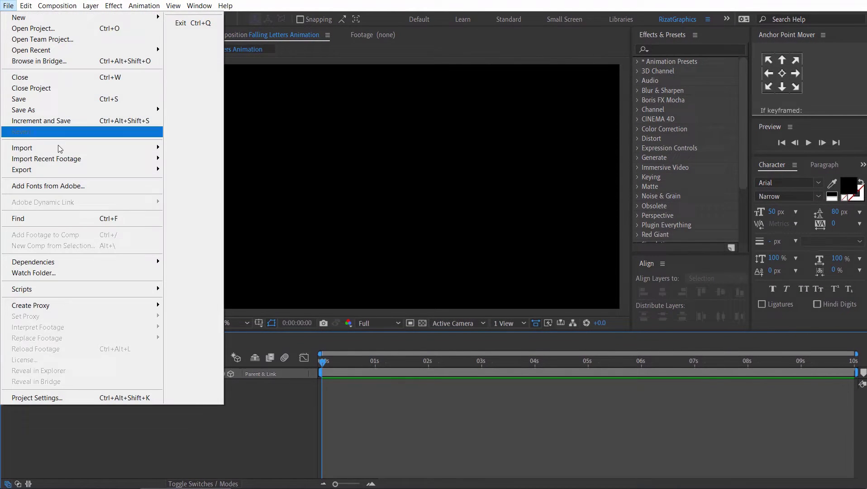
pyautogui.moveTo(61, 149)
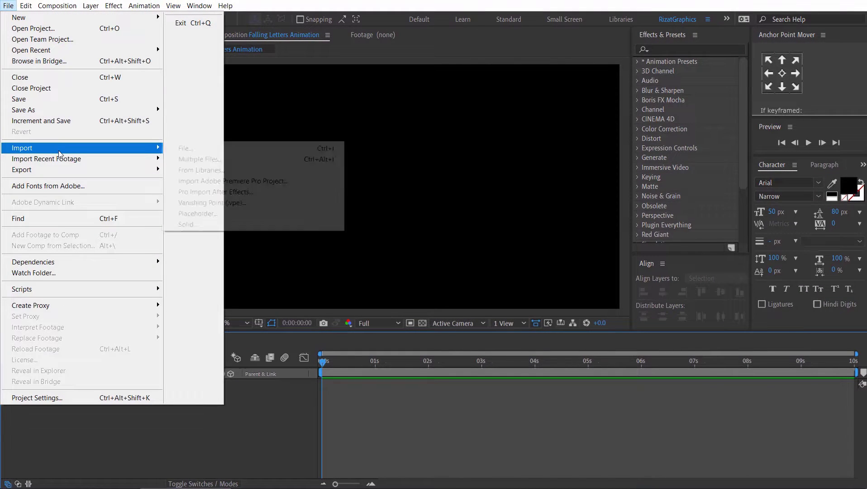
pyautogui.click(210, 149)
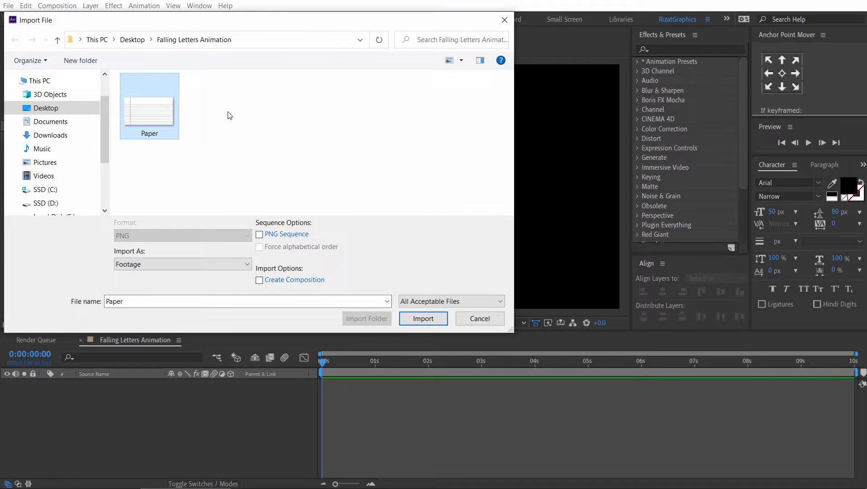
pyautogui.click(423, 319)
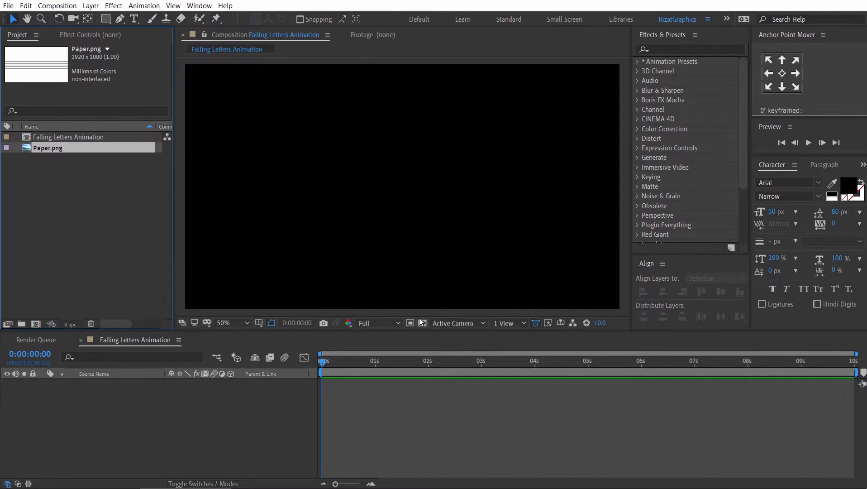
pyautogui.moveTo(61, 148); pyautogui.dragTo(85, 388)
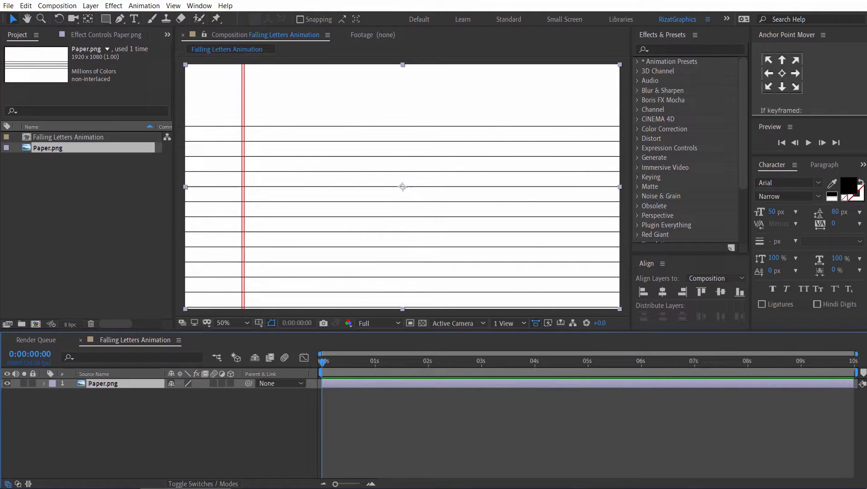
# Step: Copy the whole Lorem ipsum paragraph from Notepad
pyautogui.hotkey('alt', 'Tab')
pyautogui.moveTo(597, 187); pyautogui.dragTo(156, 130)
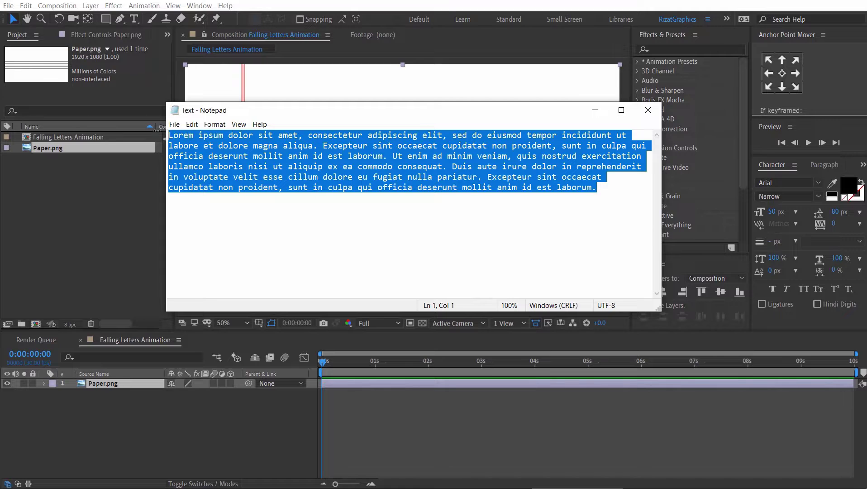
pyautogui.rightClick(370, 156)
pyautogui.click(358, 188)
# Step: Draw a paragraph text box across the lined paper and paste the paragraph into it
pyautogui.click(238, 416)
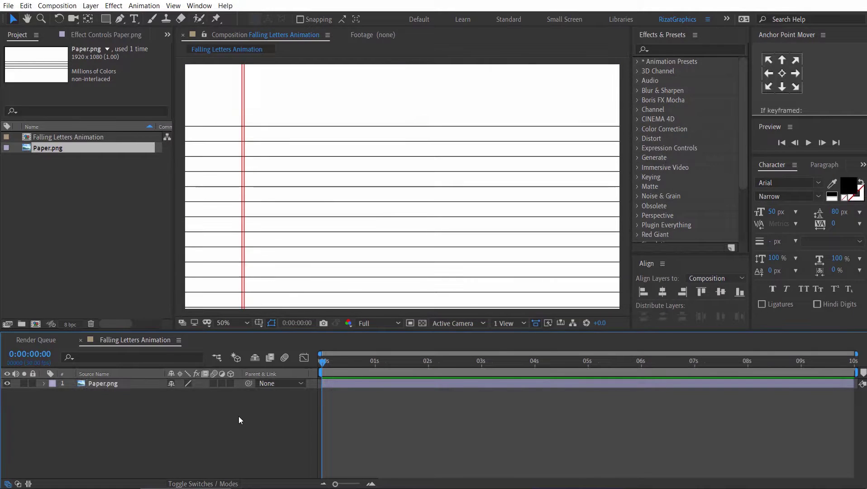
pyautogui.click(135, 21)
pyautogui.moveTo(248, 129); pyautogui.dragTo(606, 231)
pyautogui.rightClick(432, 180)
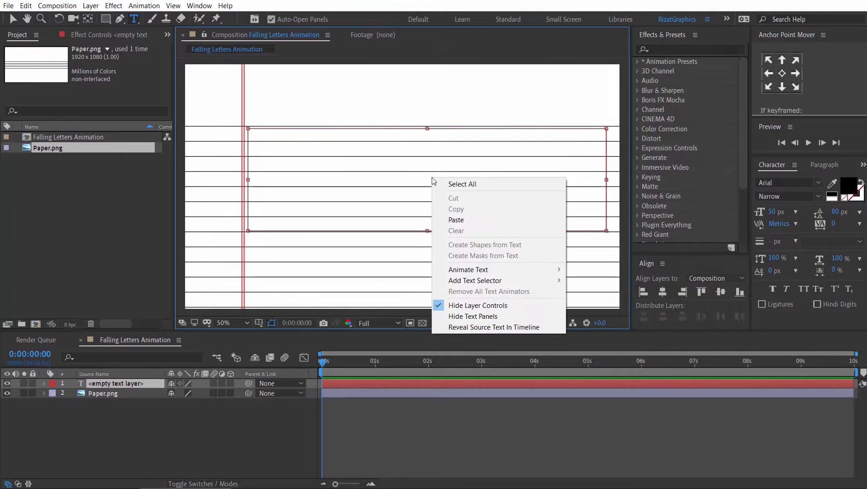
pyautogui.click(456, 220)
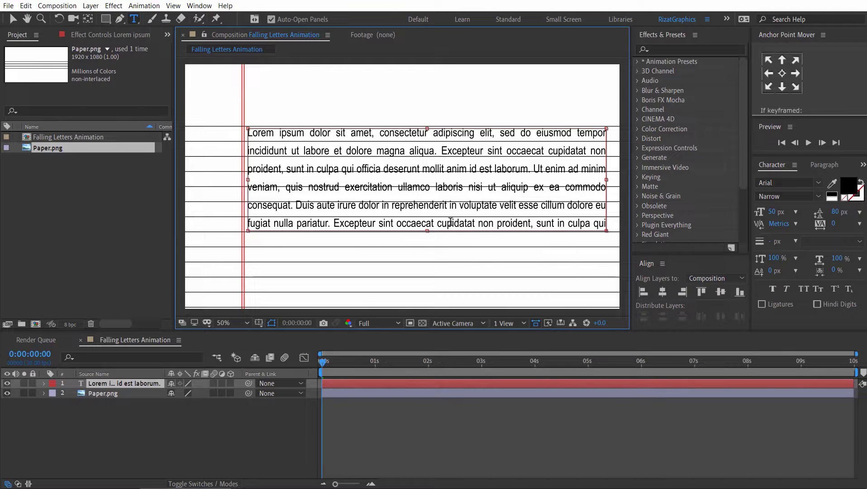
# Step: Scale the Paper.png layer vertically to 120%
pyautogui.click(110, 409)
pyautogui.click(109, 394)
pyautogui.press('s')
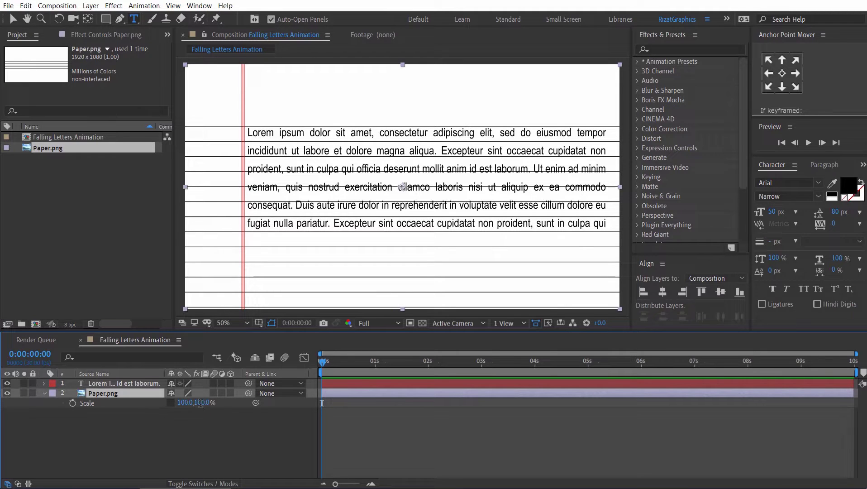
pyautogui.write('120')
pyautogui.press('Return')
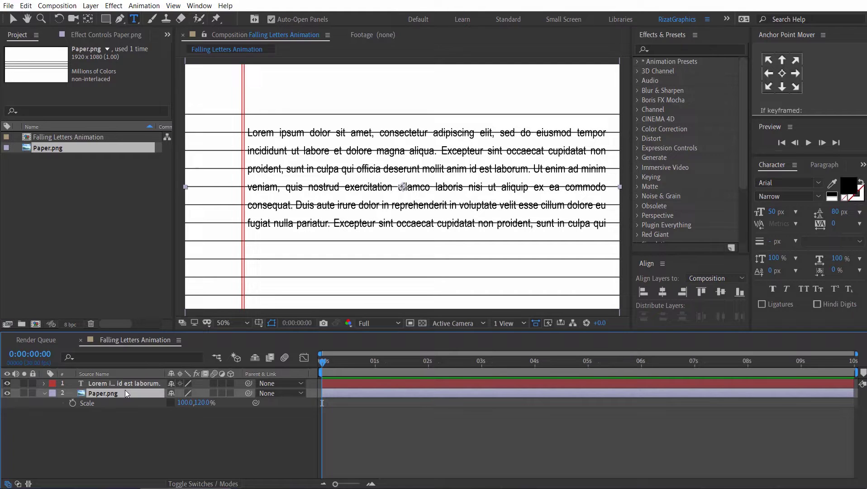
# Step: Move the paper down to a Y position of 570
pyautogui.press('p')
pyautogui.click(194, 403)
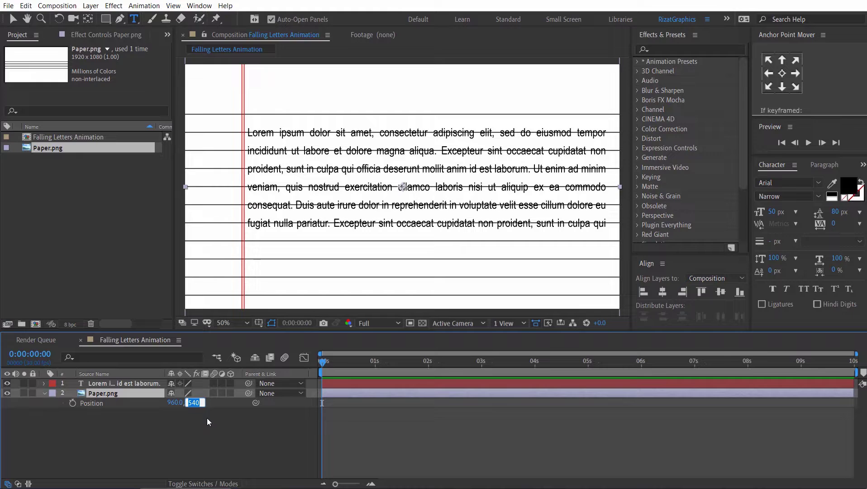
pyautogui.press('Return')
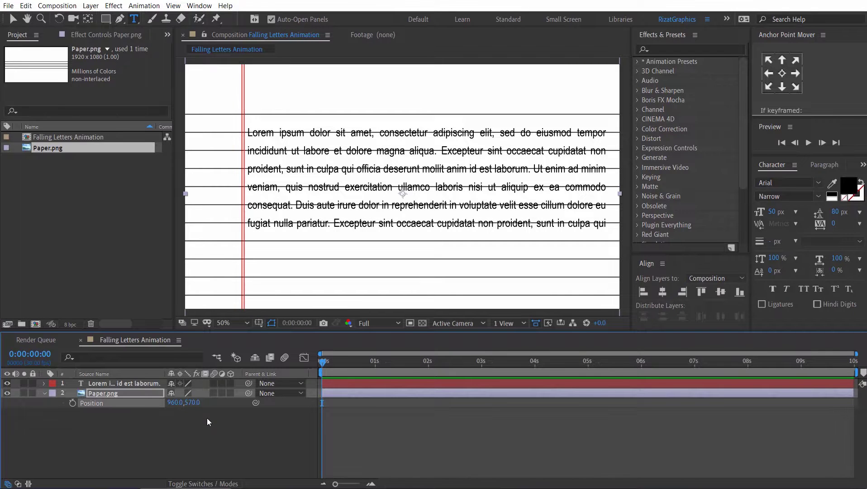
pyautogui.click(44, 393)
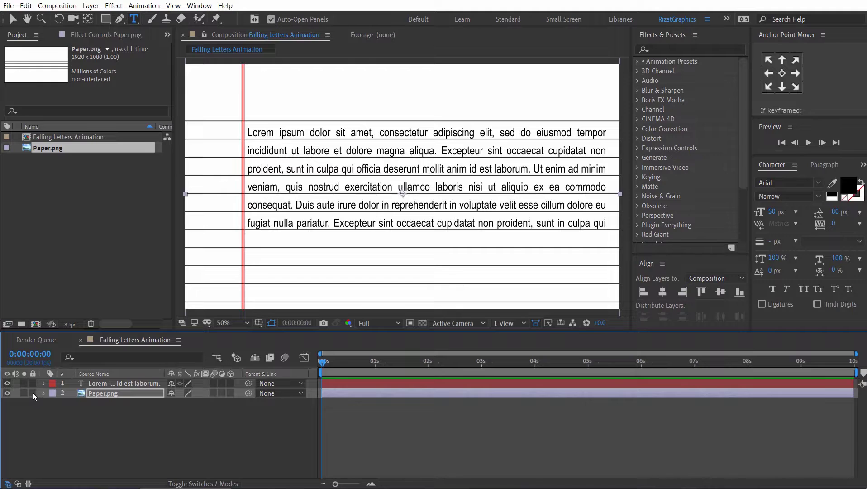
# Step: Lock the paper layer and add a Character Offset animator to the text layer
pyautogui.click(33, 392)
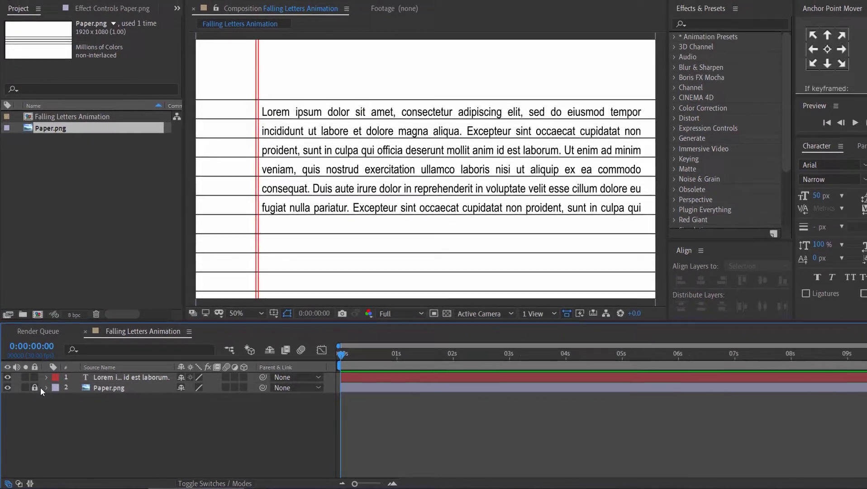
pyautogui.click(45, 377)
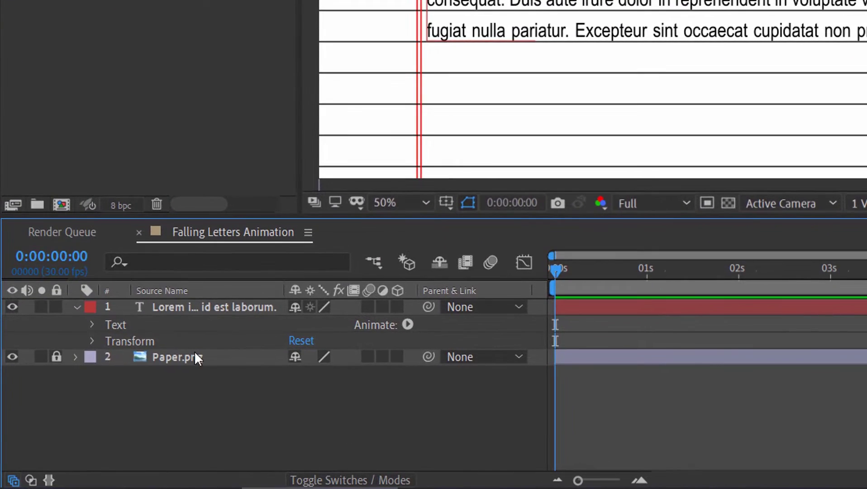
pyautogui.click(408, 324)
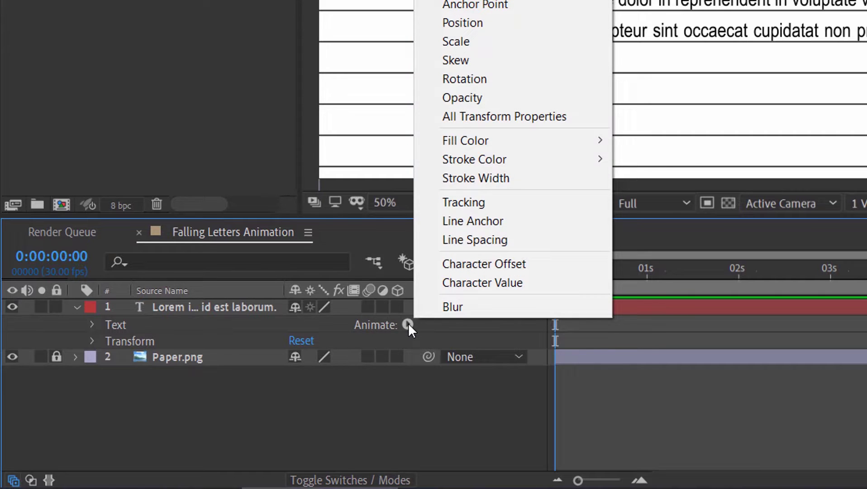
pyautogui.click(574, 265)
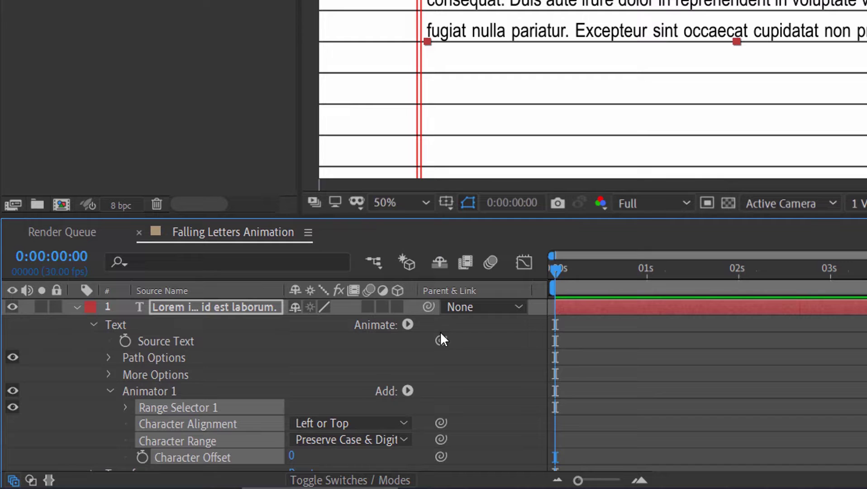
pyautogui.click(168, 395)
pyautogui.scroll(-1, 171, 394)
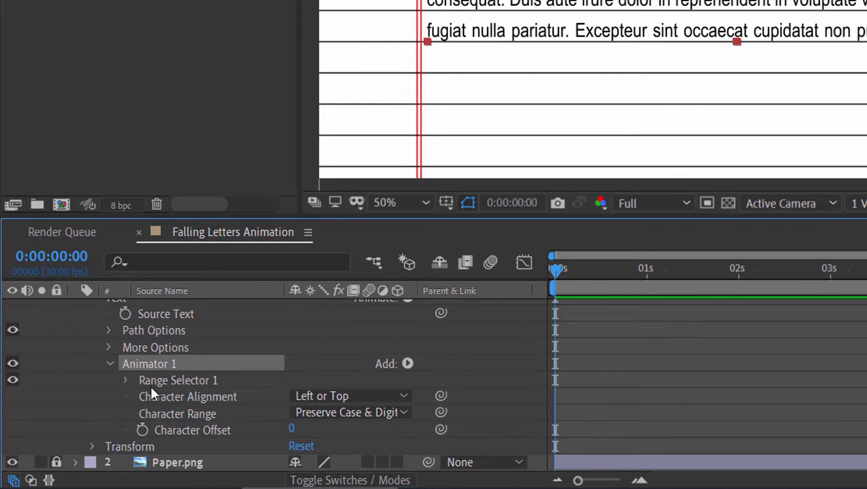
pyautogui.click(126, 380)
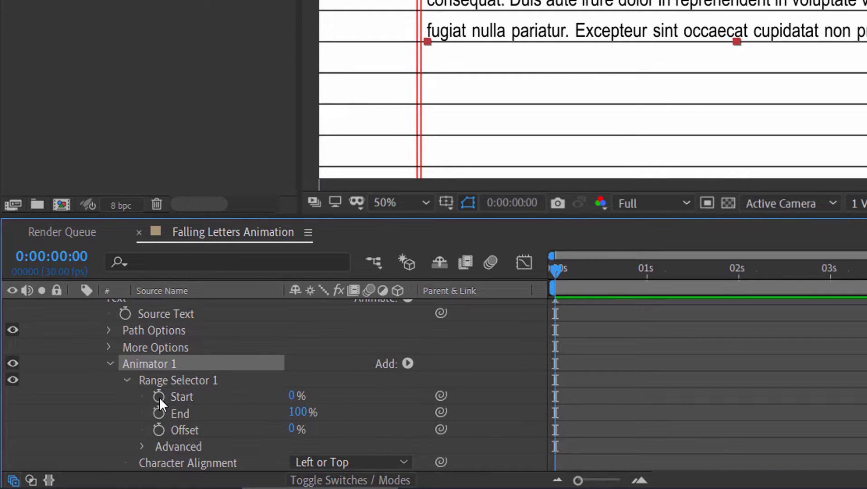
# Step: Keyframe the range selector Offset at -100% at 0 seconds
pyautogui.click(159, 429)
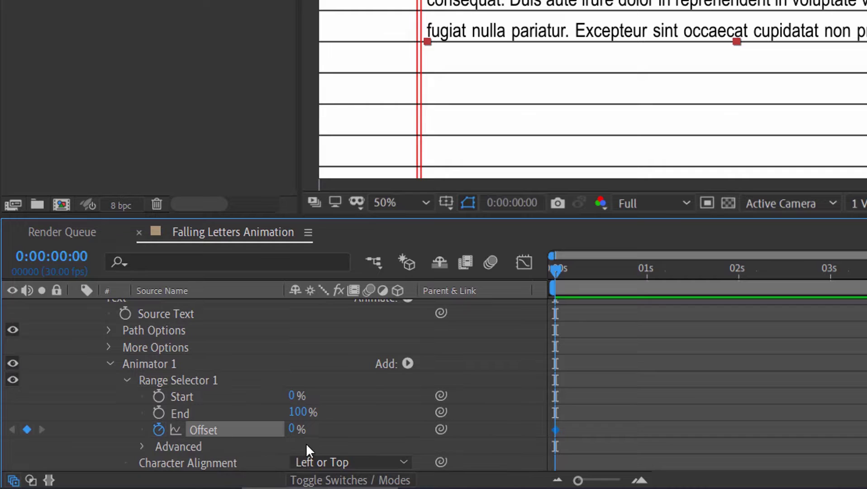
pyautogui.click(292, 430)
pyautogui.write('-100')
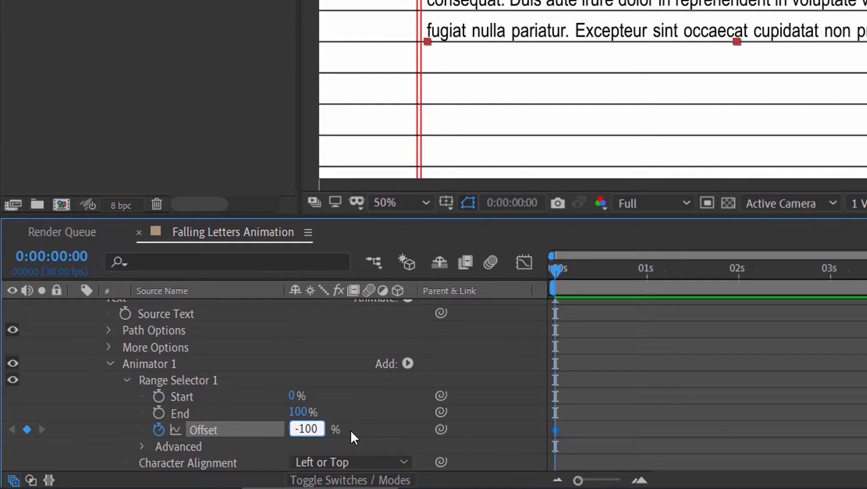
pyautogui.press('Return')
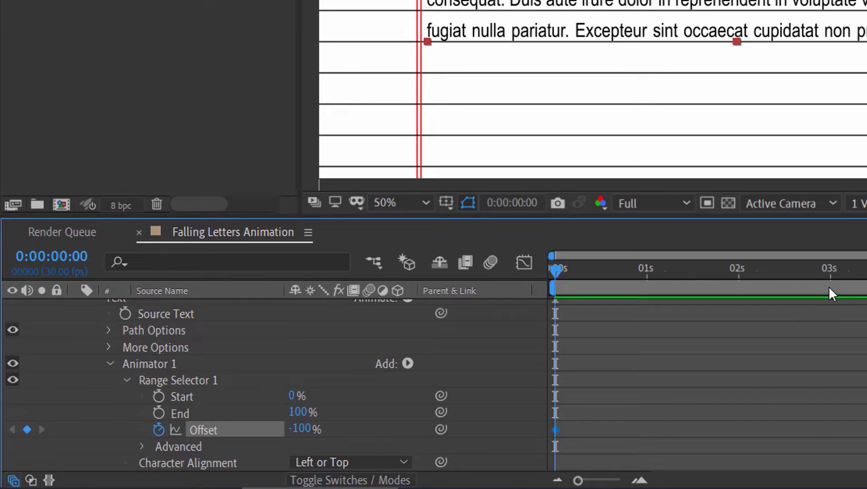
# Step: At 0:00:03:00, set the Offset keyframe to 50%
pyautogui.click(828, 274)
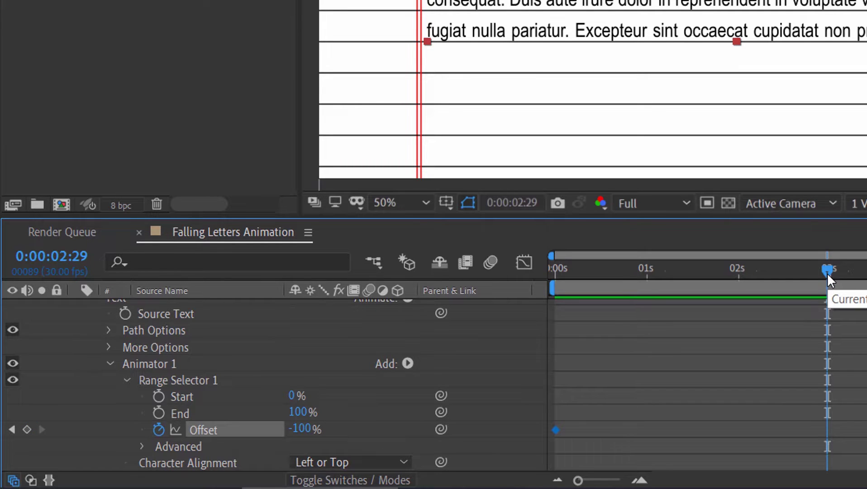
pyautogui.press('pagedown')
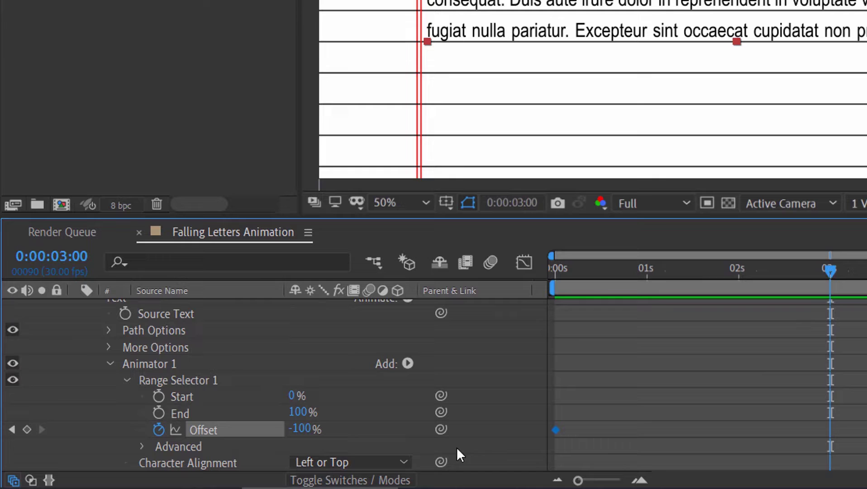
pyautogui.click(312, 428)
pyautogui.write('50')
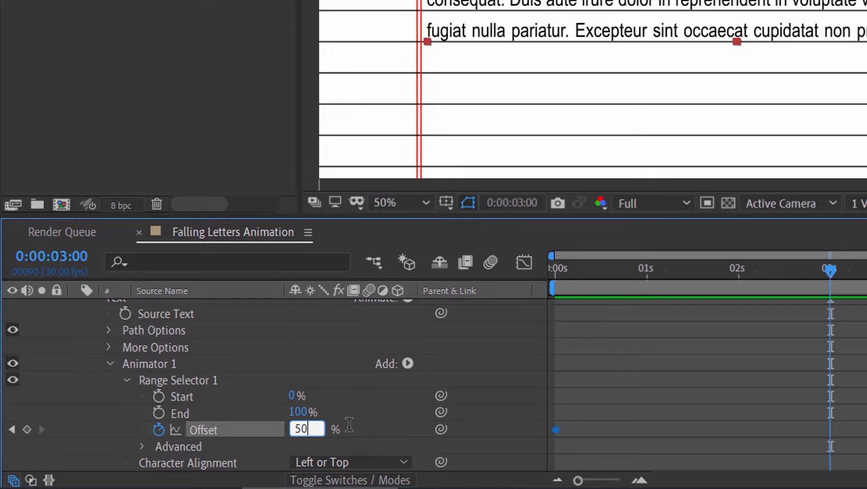
pyautogui.press('Return')
pyautogui.scroll(-3, 349, 425)
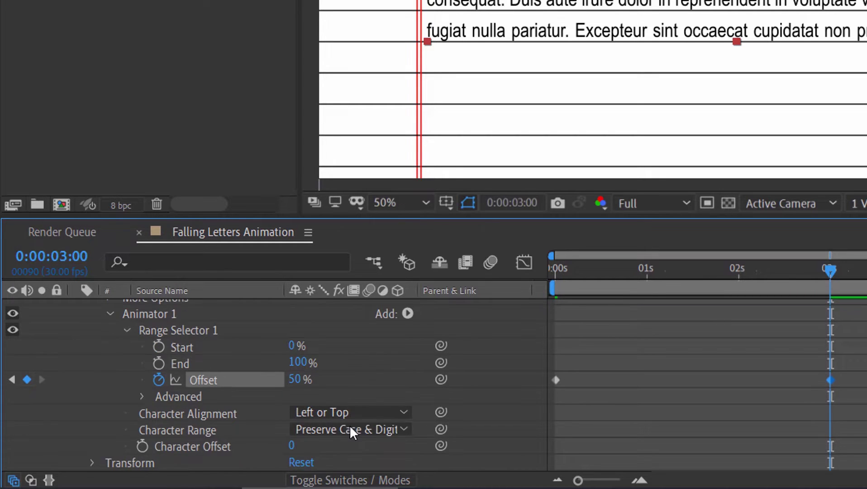
# Step: Set the selector Shape to Ramp Down with Ease High and Ease Low at 100%
pyautogui.click(142, 397)
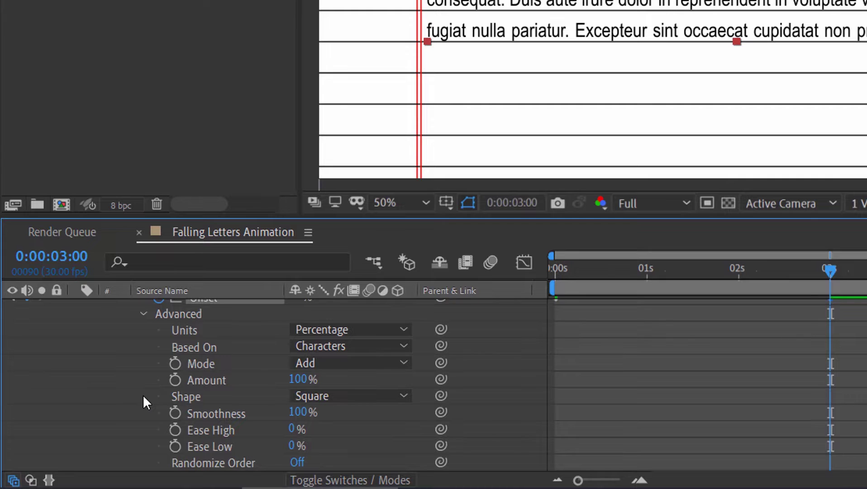
pyautogui.click(348, 396)
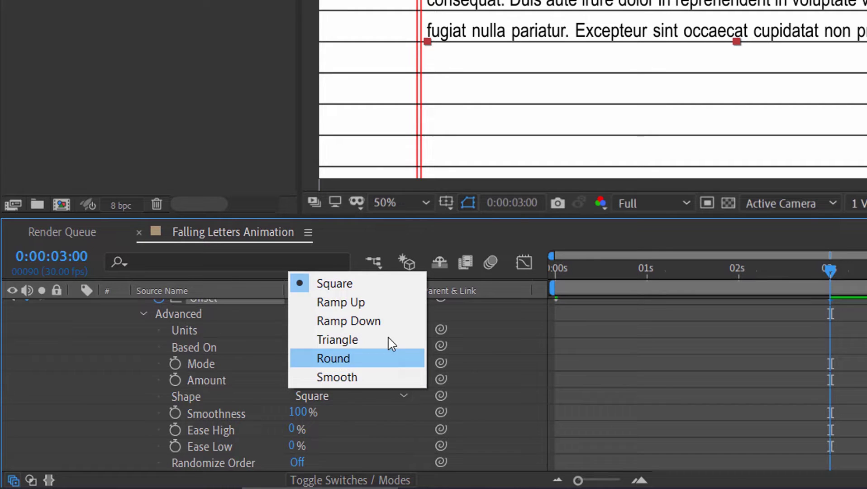
pyautogui.click(398, 327)
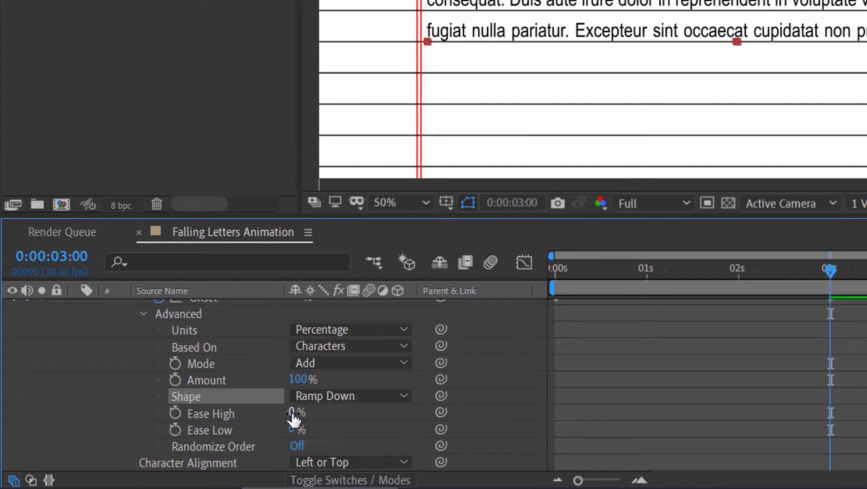
pyautogui.moveTo(294, 413); pyautogui.dragTo(315, 410)
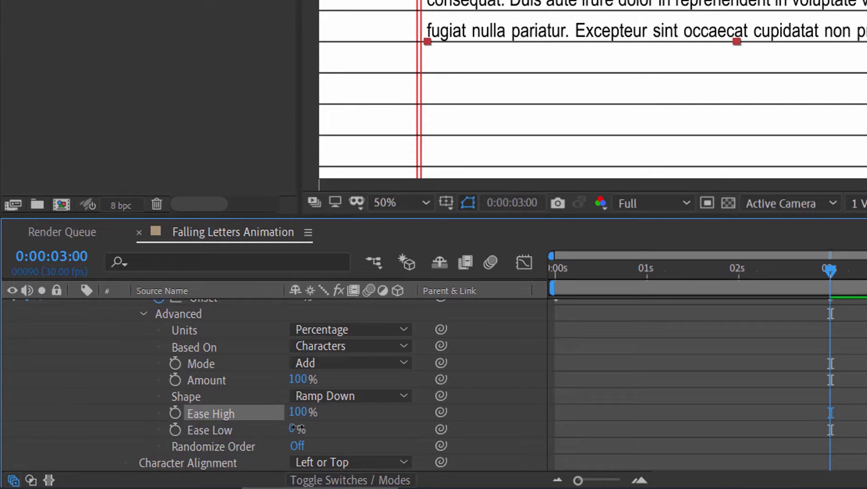
pyautogui.moveTo(297, 428); pyautogui.dragTo(348, 422)
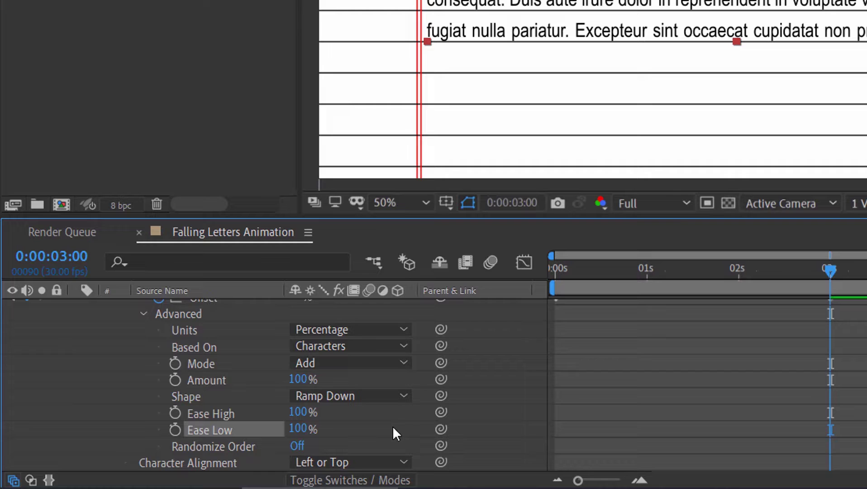
# Step: Turn Randomize Order on with a Random Seed of 100
pyautogui.scroll(-3, 390, 428)
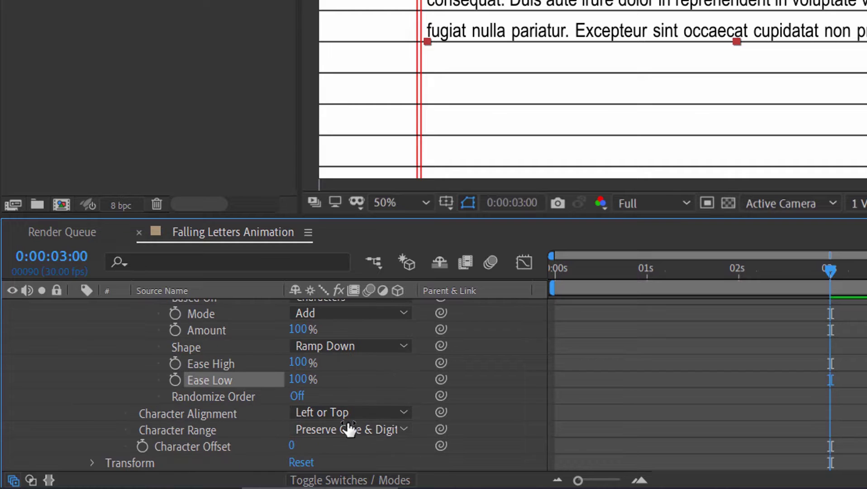
pyautogui.click(305, 400)
pyautogui.click(292, 412)
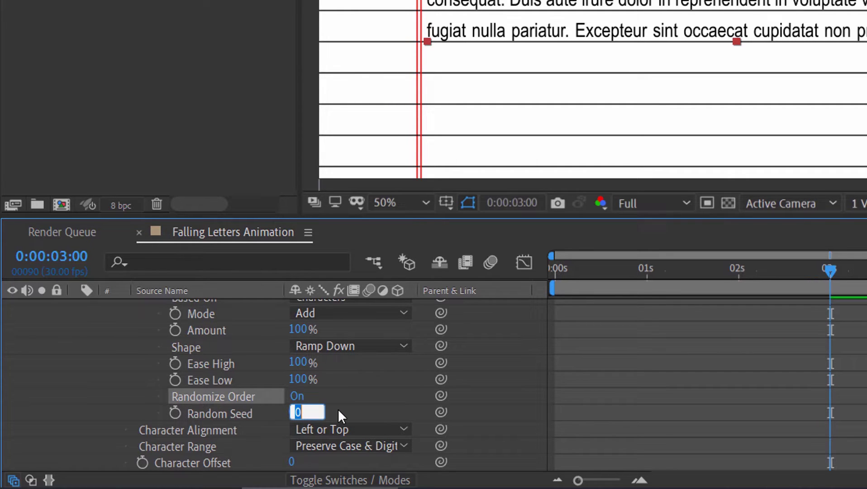
pyautogui.write('100')
pyautogui.press('Return')
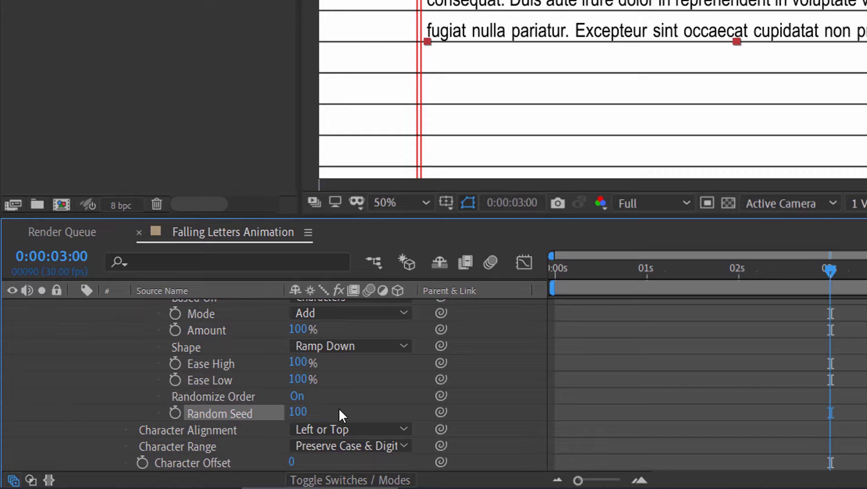
pyautogui.scroll(3, 340, 411)
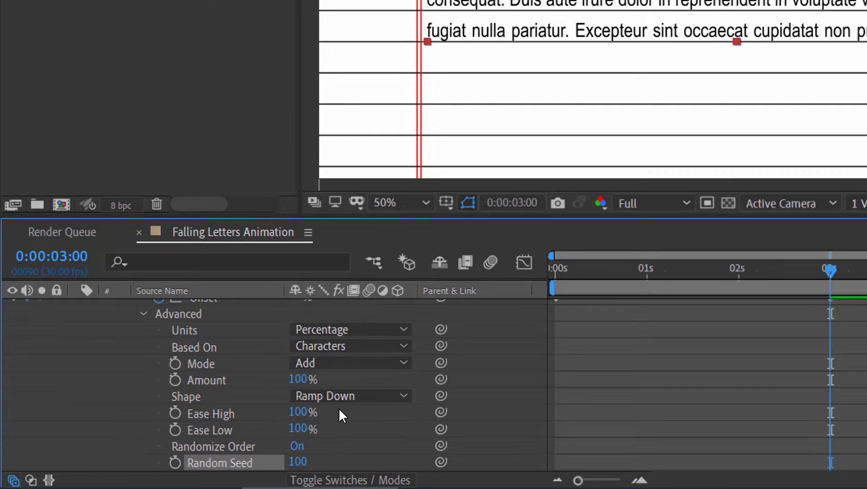
pyautogui.click(144, 314)
pyautogui.scroll(5, 158, 358)
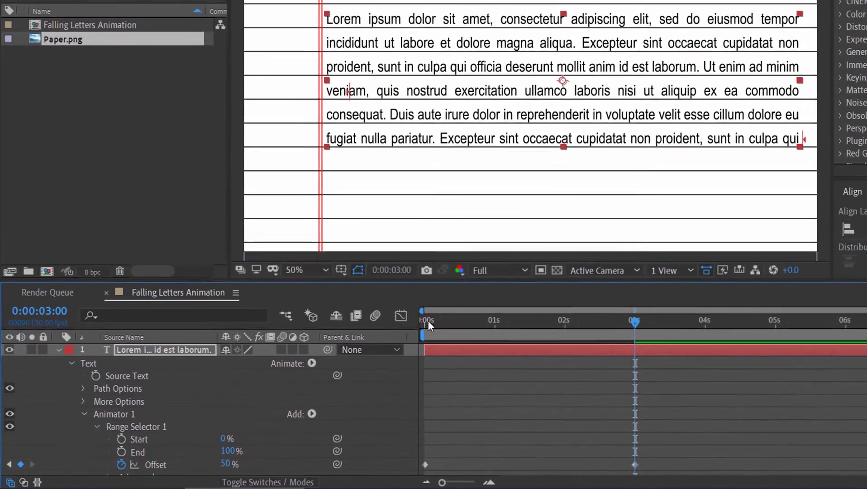
# Step: Preview and scrub the text animation, then return to the start
pyautogui.press('Home')
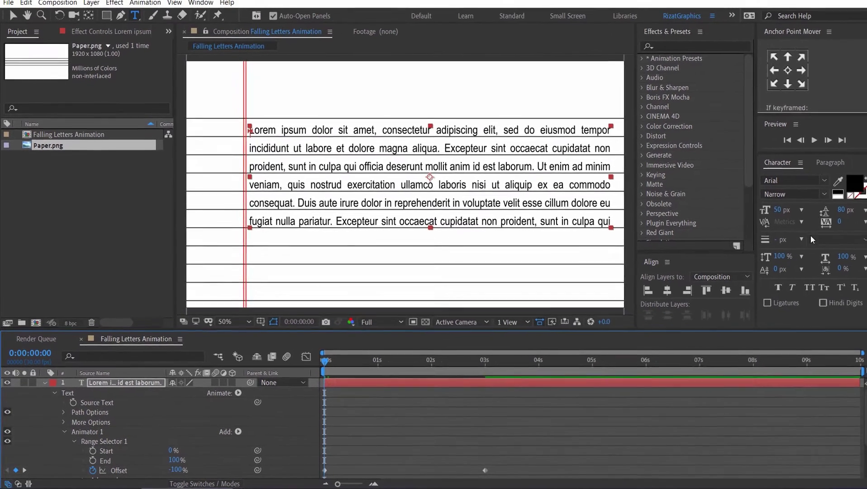
pyautogui.click(813, 140)
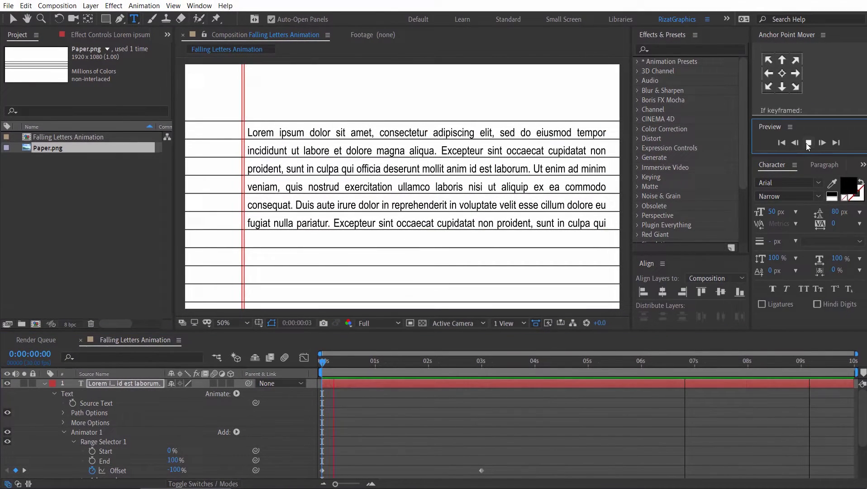
pyautogui.press('space')
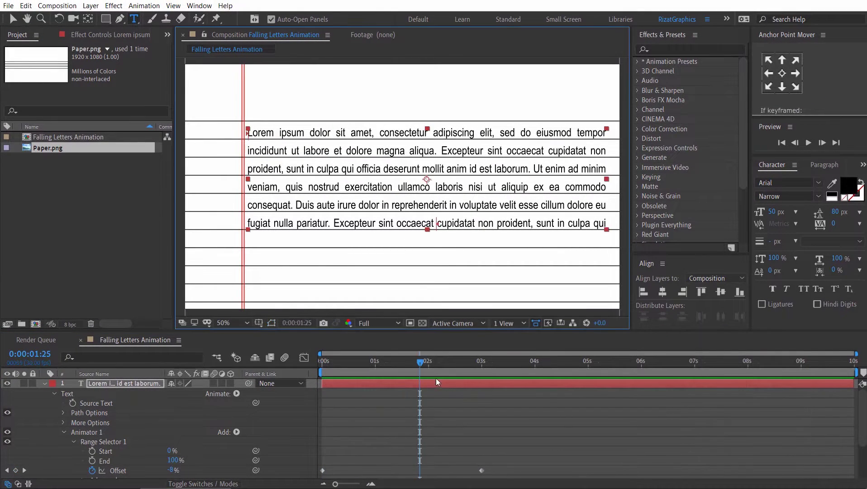
pyautogui.moveTo(421, 364); pyautogui.dragTo(456, 362)
pyautogui.moveTo(355, 359); pyautogui.dragTo(320, 362)
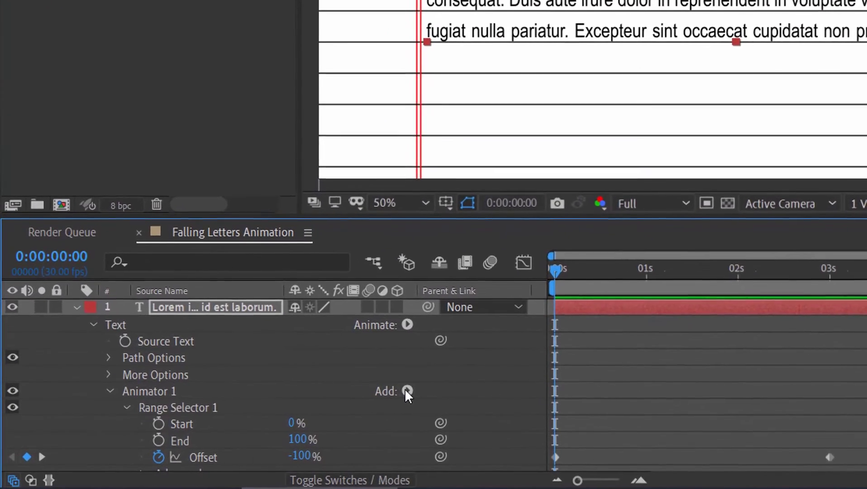
# Step: Add a Position property keyframed from 0,0 at 0 s to 0,1500 at 3 s
pyautogui.click(384, 396)
pyautogui.moveTo(383, 402)
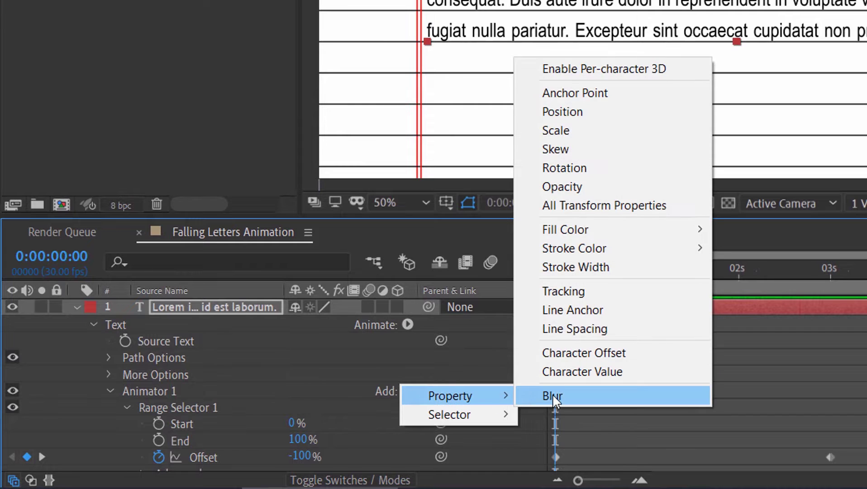
pyautogui.click(612, 113)
pyautogui.scroll(-3, 274, 426)
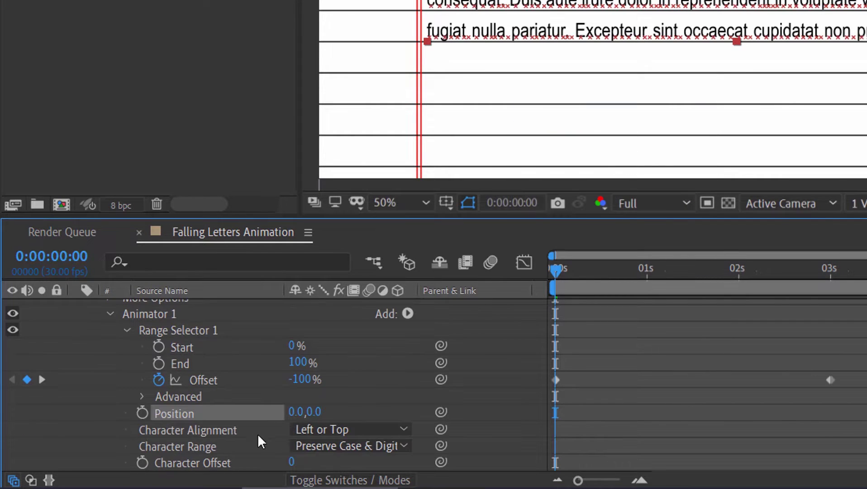
pyautogui.click(142, 413)
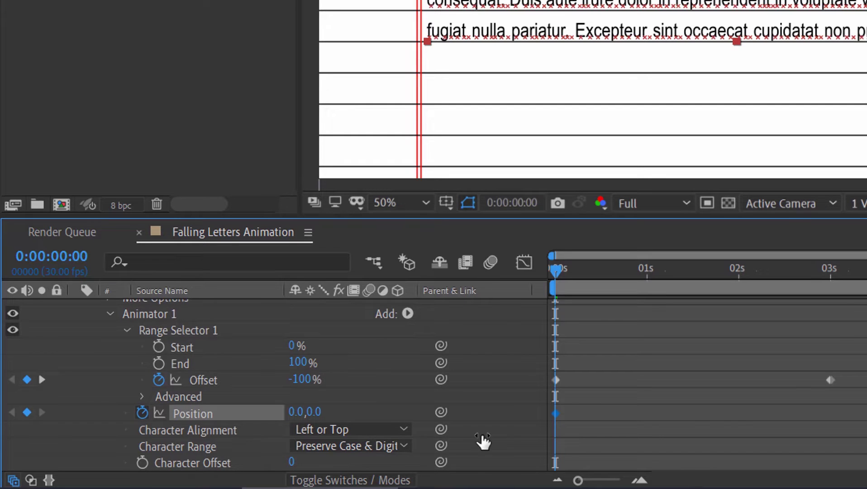
pyautogui.click(830, 273)
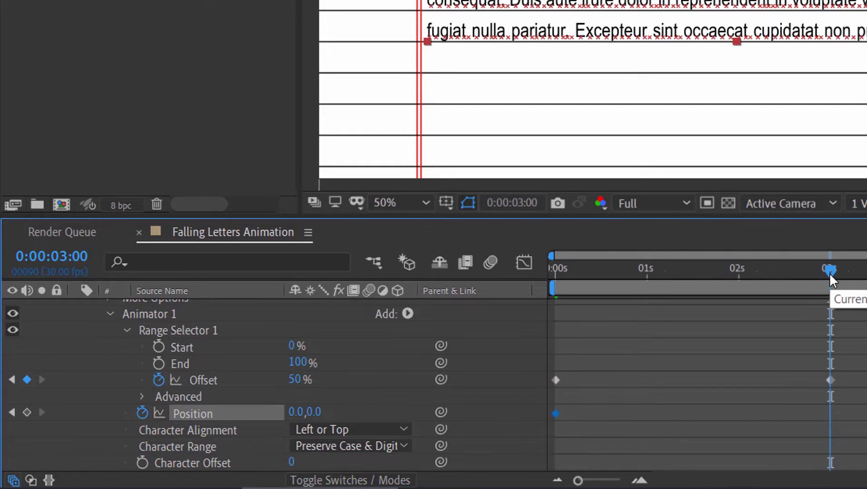
pyautogui.click(313, 412)
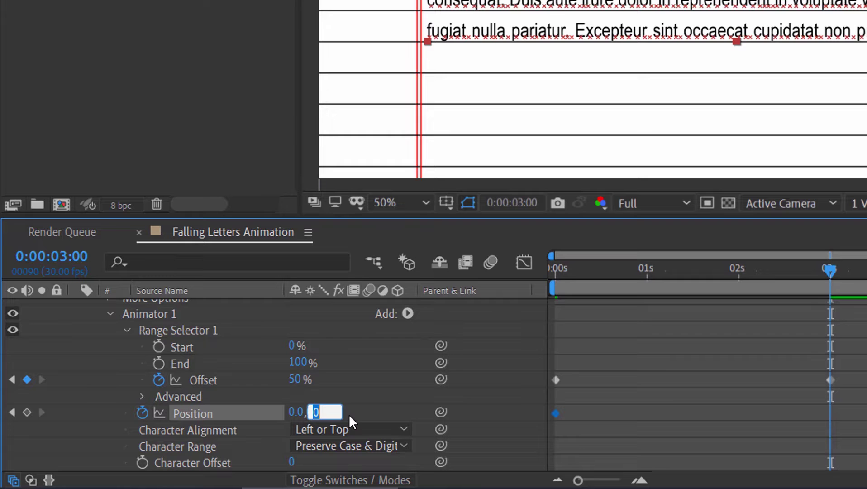
pyautogui.write('1500')
pyautogui.press('Return')
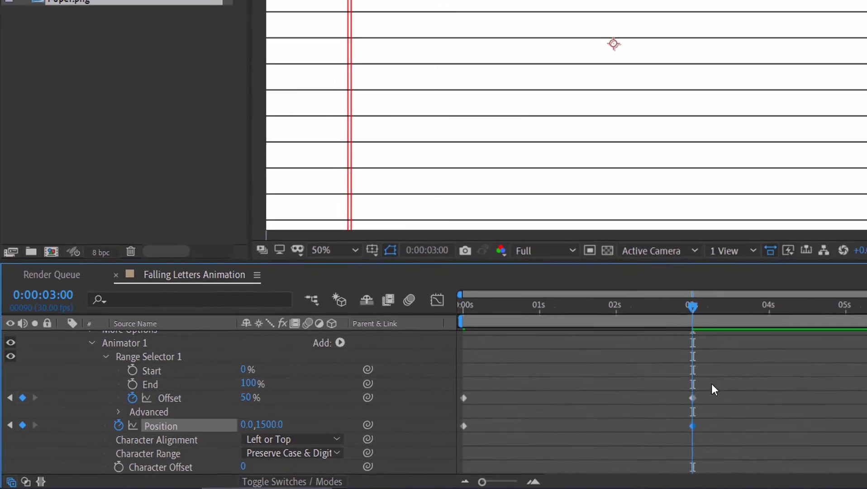
# Step: Apply Easy Ease to all four Offset and Position keyframes
pyautogui.moveTo(857, 362); pyautogui.dragTo(538, 451)
pyautogui.moveTo(315, 466); pyautogui.dragTo(323, 447)
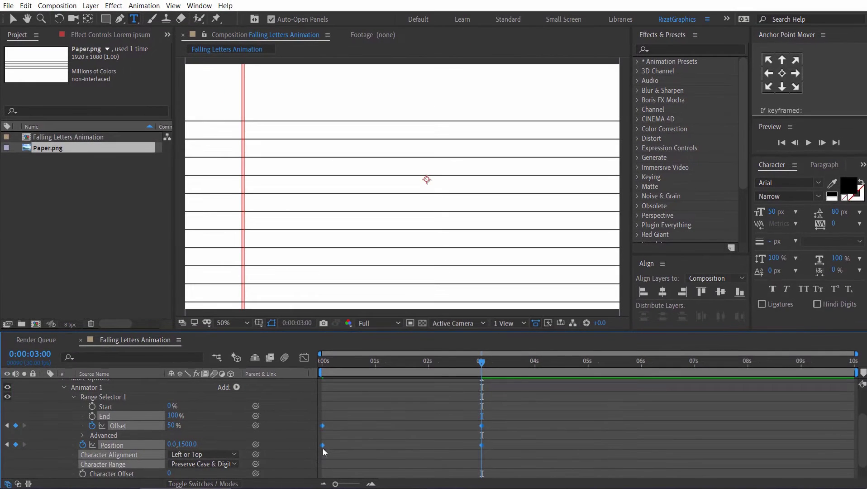
pyautogui.rightClick(324, 445)
pyautogui.moveTo(410, 435)
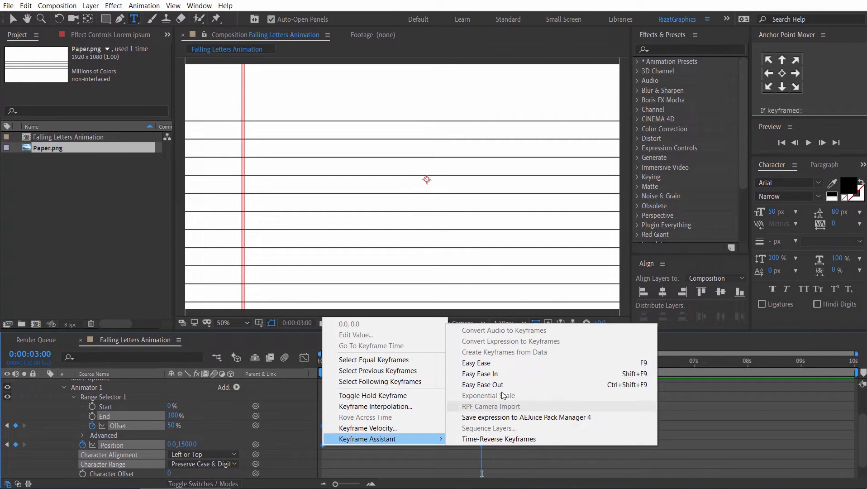
pyautogui.click(504, 363)
pyautogui.moveTo(342, 363); pyautogui.dragTo(313, 359)
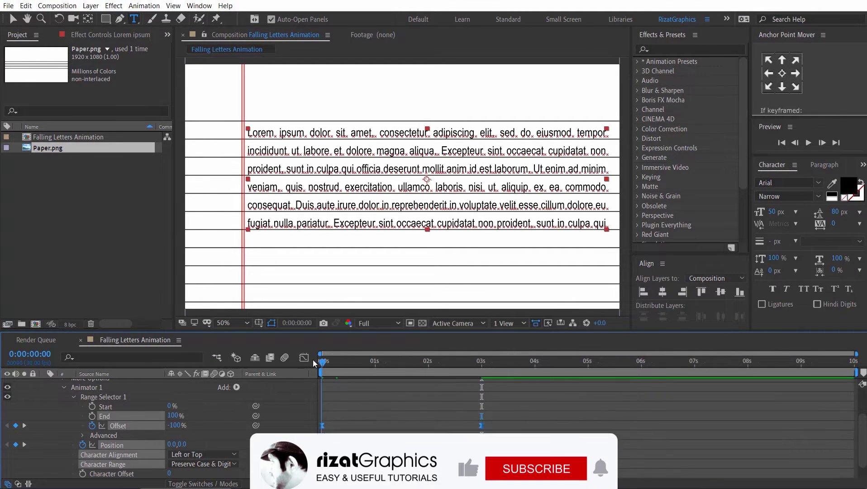
pyautogui.click(808, 143)
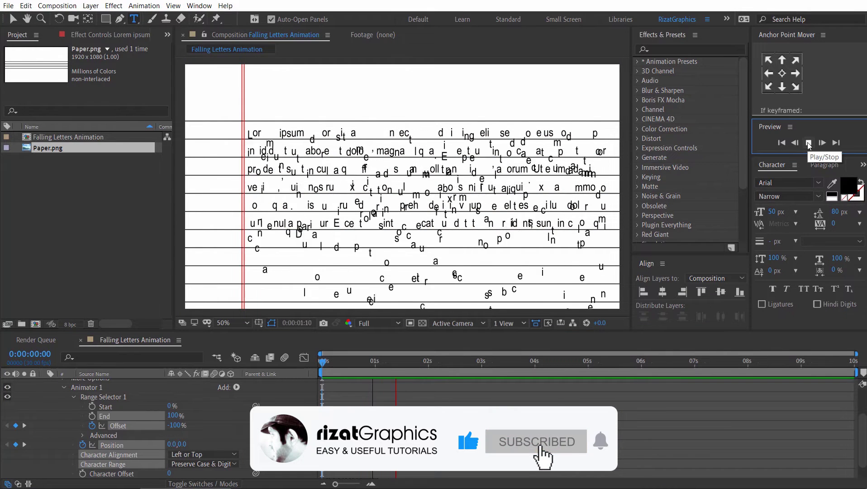
pyautogui.click(808, 142)
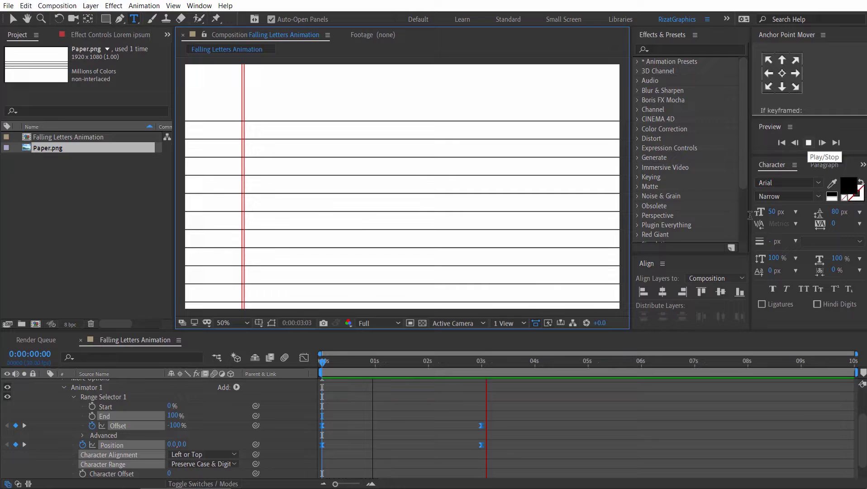
pyautogui.click(322, 366)
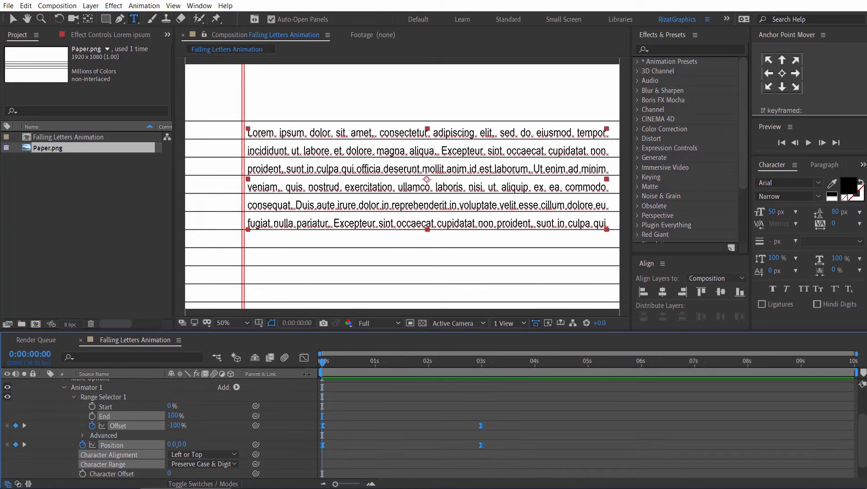
# Step: Add Rotation to the animator, keyframed from 1 turn early on to 5 turns at 3 s
pyautogui.click(236, 387)
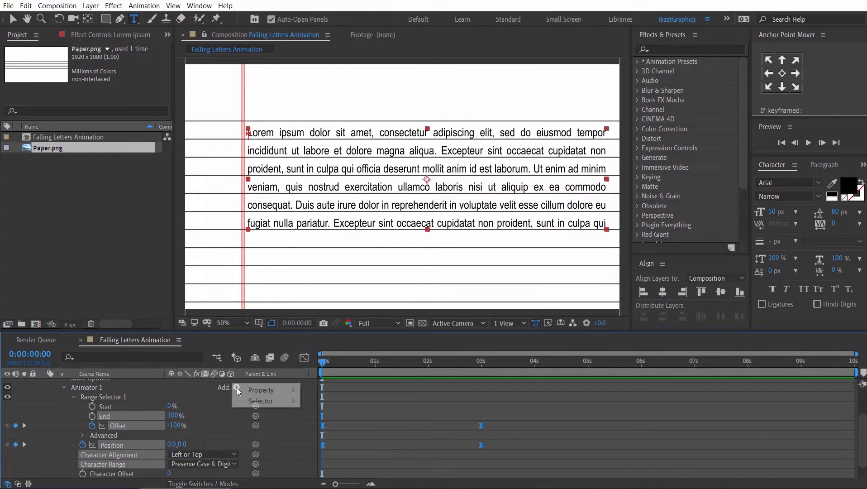
pyautogui.moveTo(257, 387)
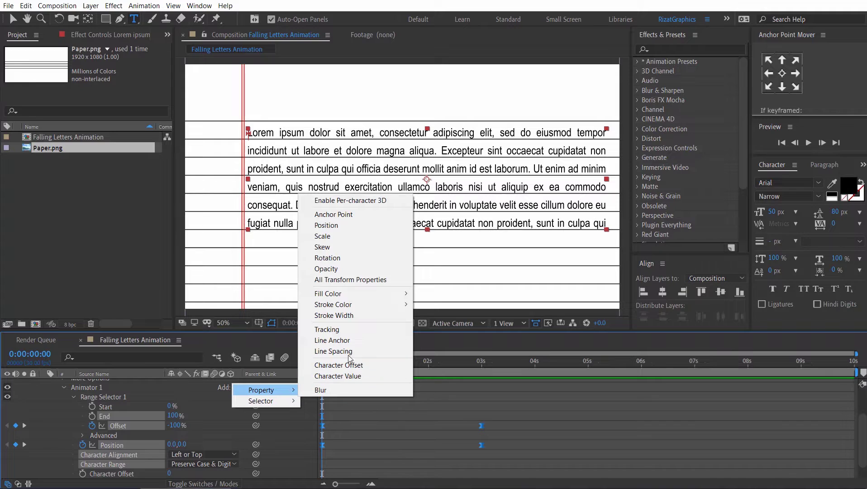
pyautogui.click(367, 261)
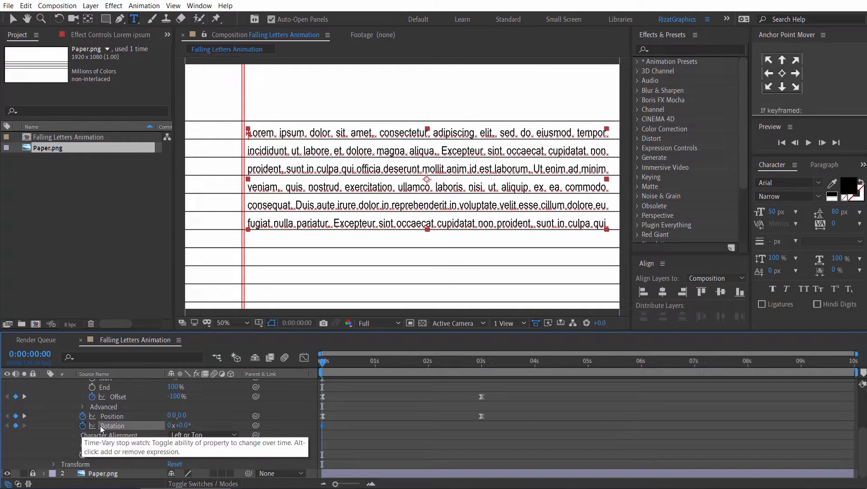
pyautogui.moveTo(323, 362); pyautogui.dragTo(332, 368)
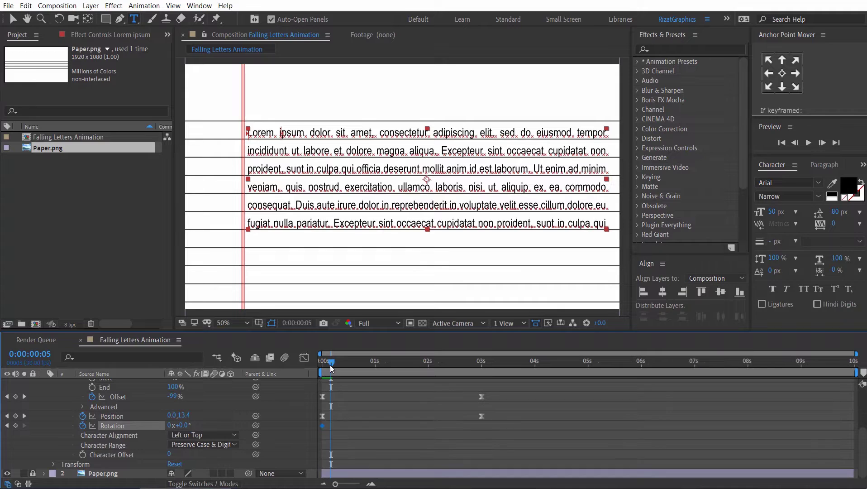
pyautogui.click(168, 425)
pyautogui.write('1')
pyautogui.press('Return')
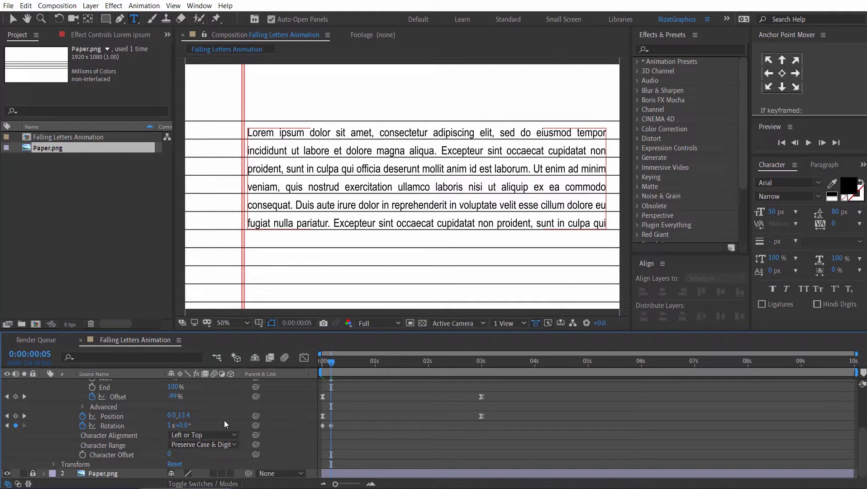
pyautogui.moveTo(331, 362); pyautogui.dragTo(480, 364)
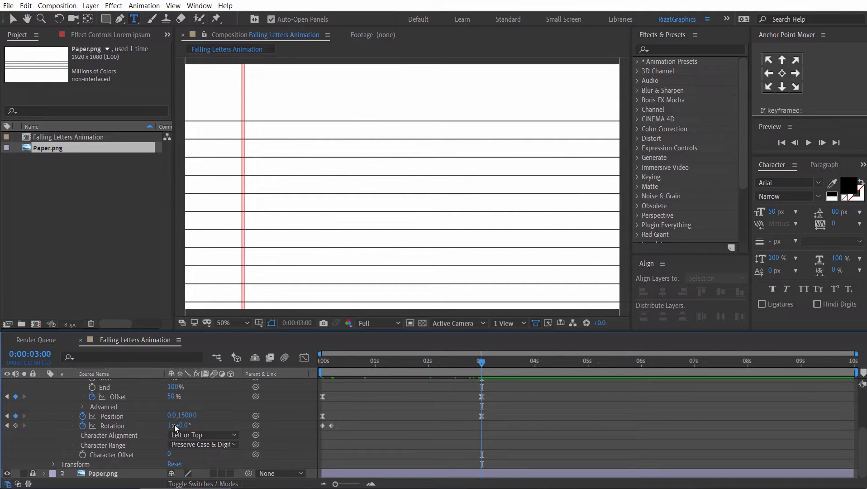
pyautogui.write('5')
pyautogui.press('Return')
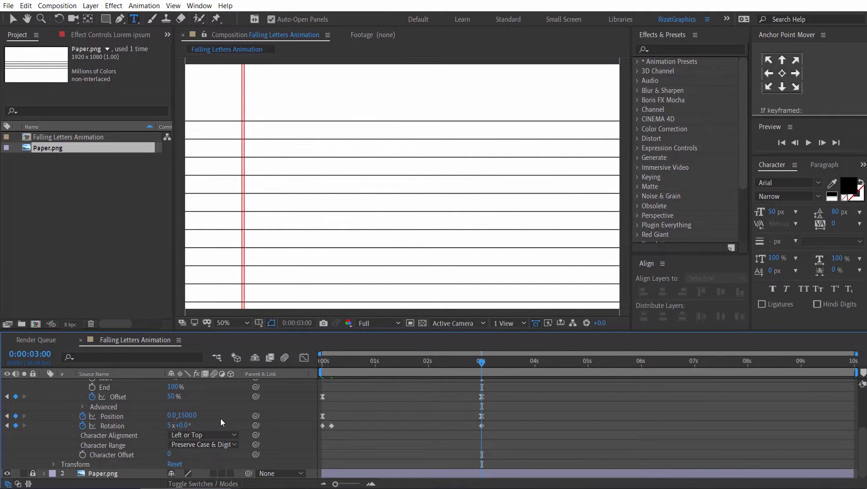
# Step: Apply Easy Ease to the Position and Rotation keyframes
pyautogui.moveTo(500, 435); pyautogui.dragTo(315, 418)
pyautogui.rightClick(333, 426)
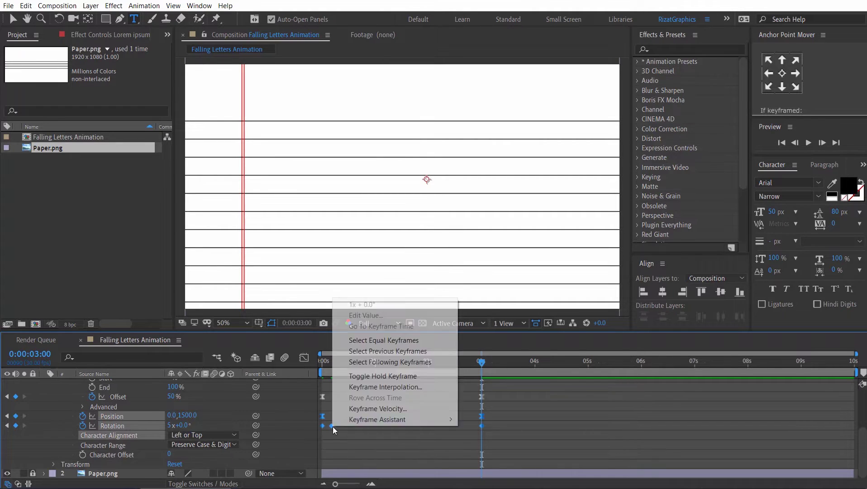
pyautogui.moveTo(371, 420)
pyautogui.click(518, 343)
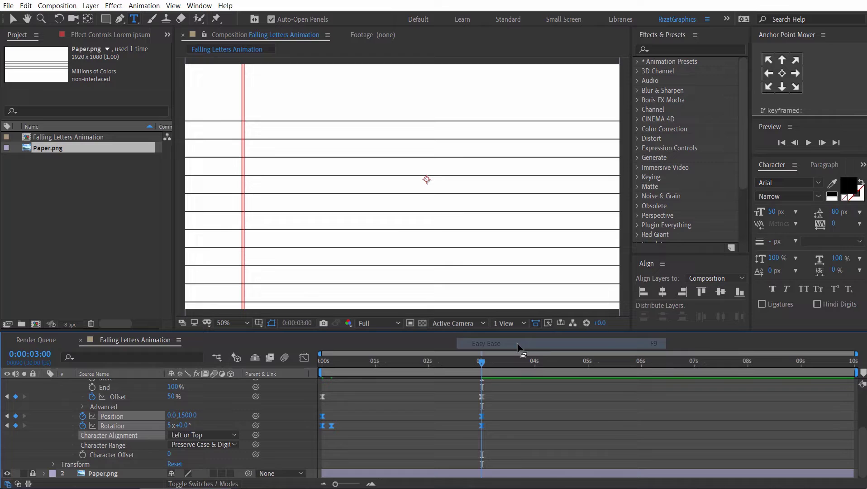
# Step: Drag the Offset end keyframe from 3 s to 5 s and preview the fall
pyautogui.click(587, 364)
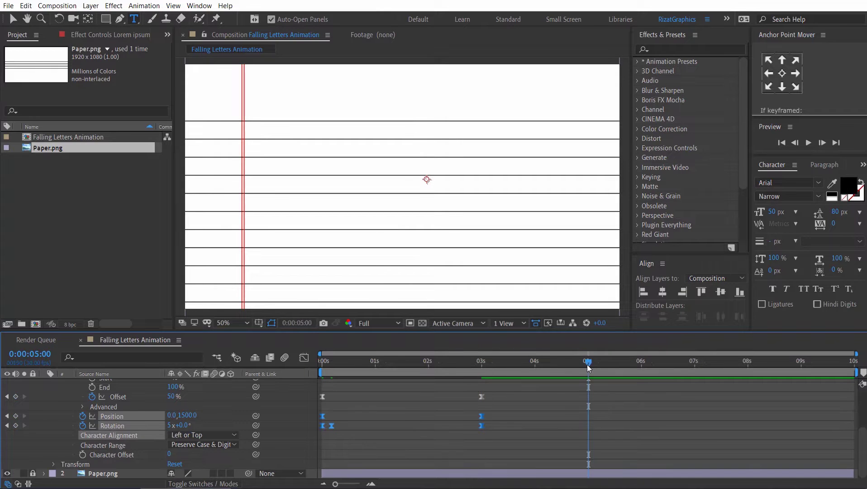
pyautogui.click(482, 399)
pyautogui.moveTo(482, 397); pyautogui.dragTo(585, 396)
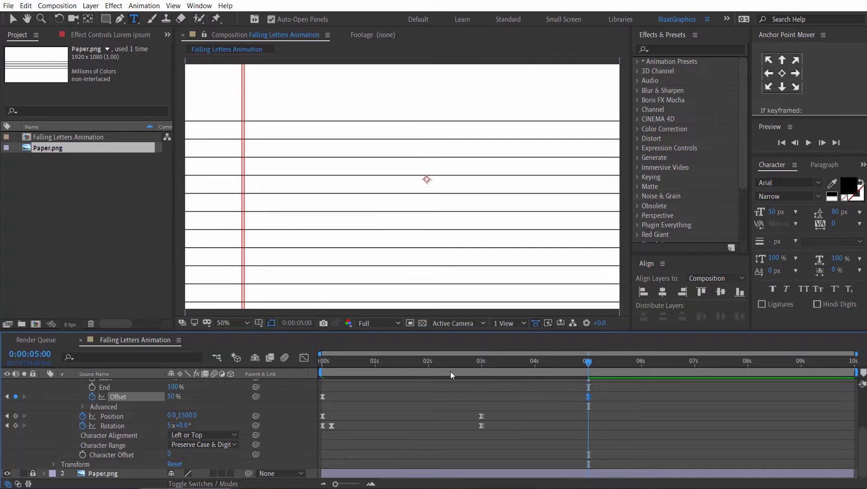
pyautogui.press('Home')
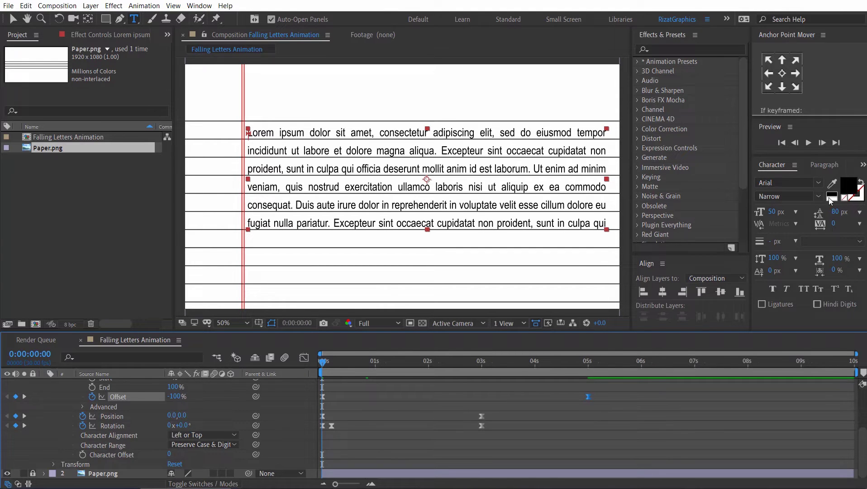
pyautogui.click(808, 144)
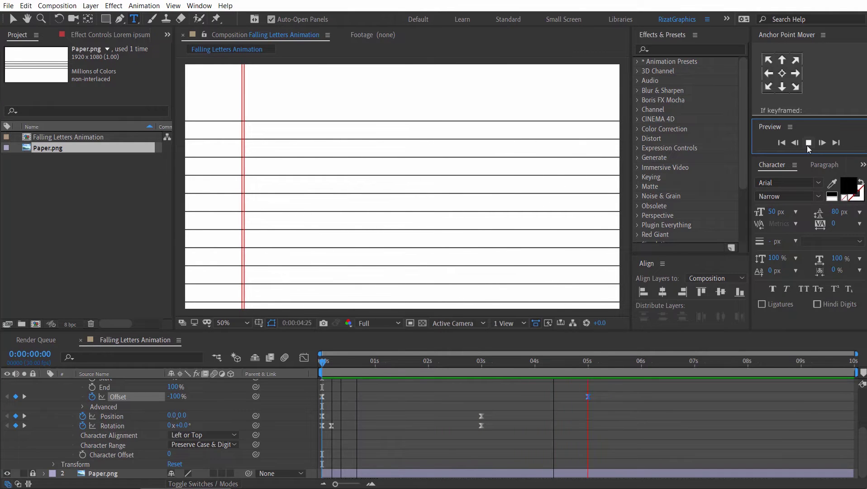
pyautogui.click(809, 143)
pyautogui.moveTo(619, 363); pyautogui.dragTo(319, 328)
# Step: Duplicate the paragraph text layer and hide the original
pyautogui.scroll(1, 80, 406)
pyautogui.scroll(2, 59, 403)
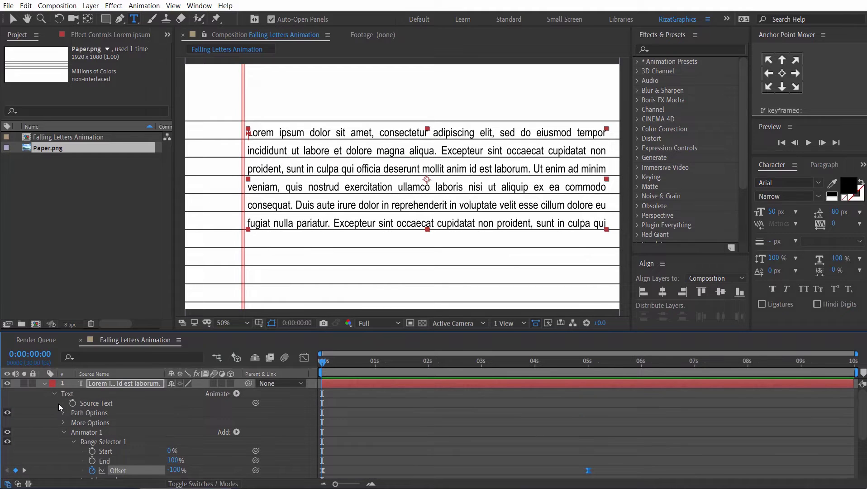
pyautogui.click(54, 394)
pyautogui.click(44, 384)
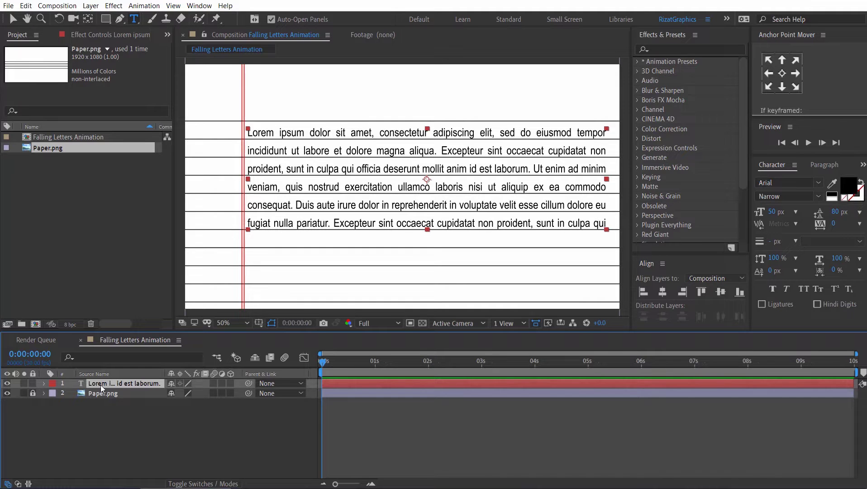
pyautogui.hotkey('ctrl', 'd')
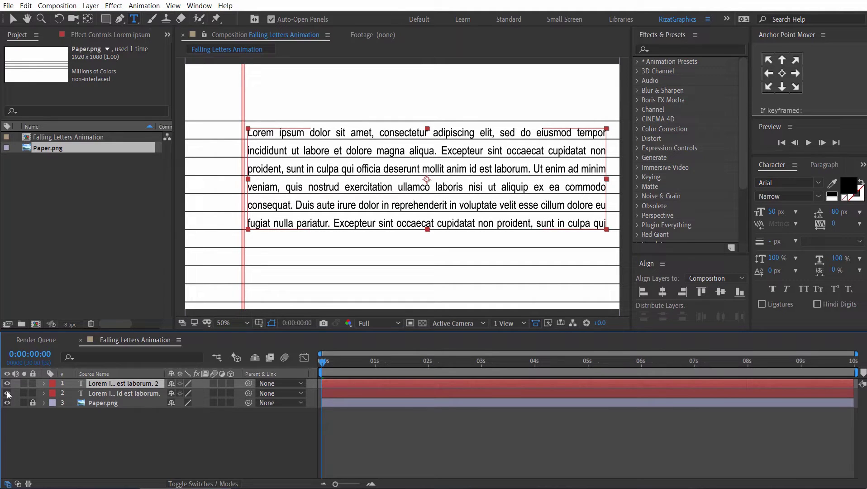
pyautogui.click(7, 393)
# Step: Delete Animator 1 from the copied text layer
pyautogui.click(44, 384)
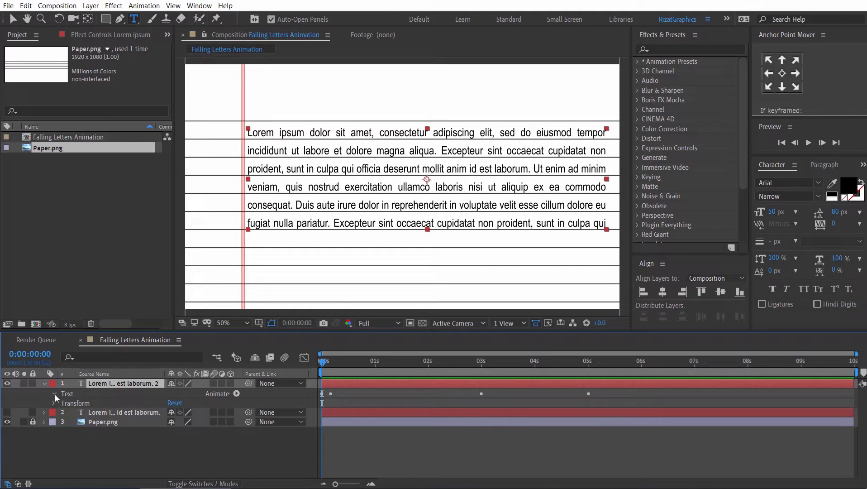
pyautogui.click(55, 394)
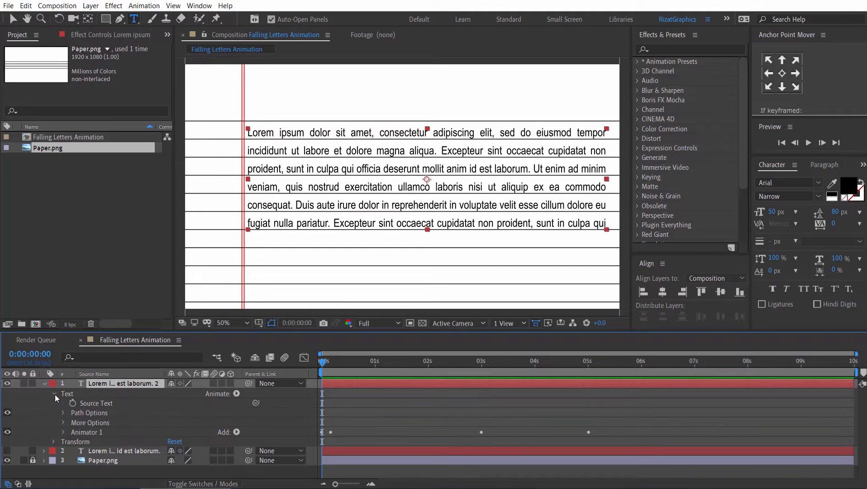
pyautogui.click(89, 434)
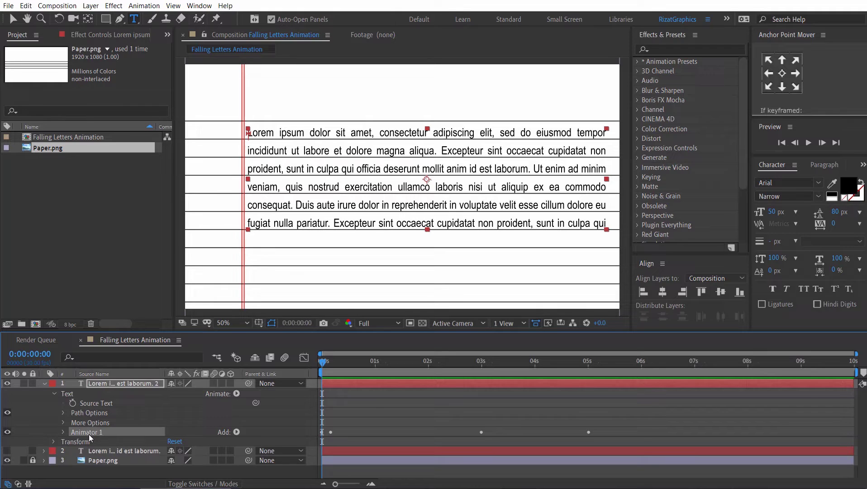
pyautogui.press('Delete')
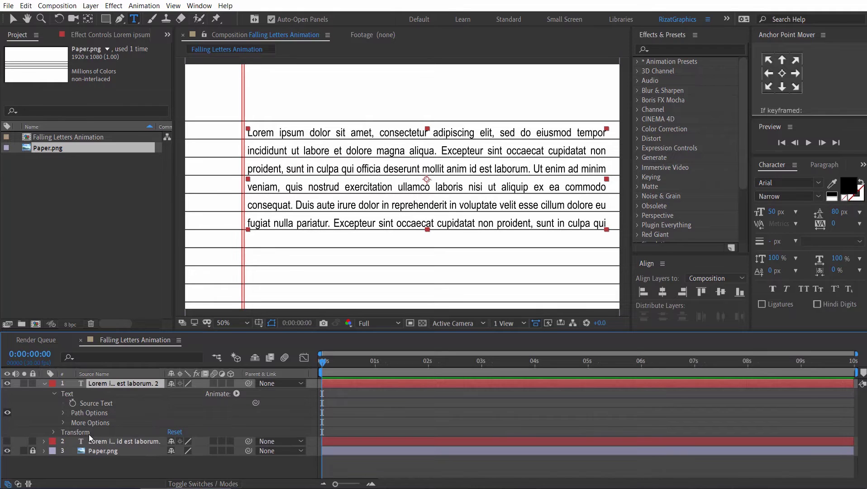
pyautogui.click(43, 383)
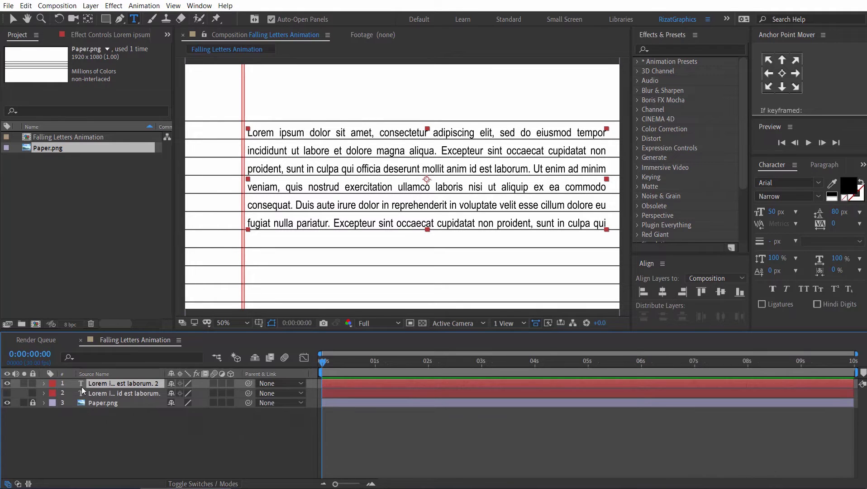
# Step: Search the presets for 'type' and apply Typewriter to the copied paragraph text
pyautogui.click(697, 50)
pyautogui.write('type')
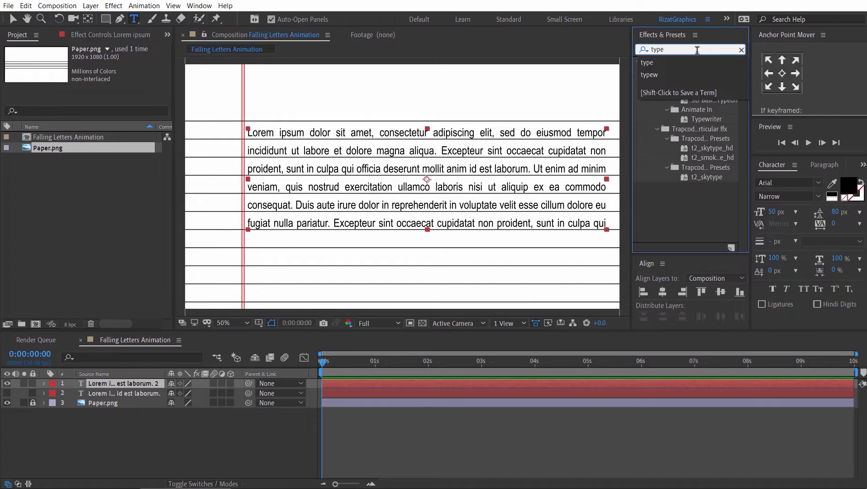
pyautogui.moveTo(700, 120); pyautogui.dragTo(403, 206)
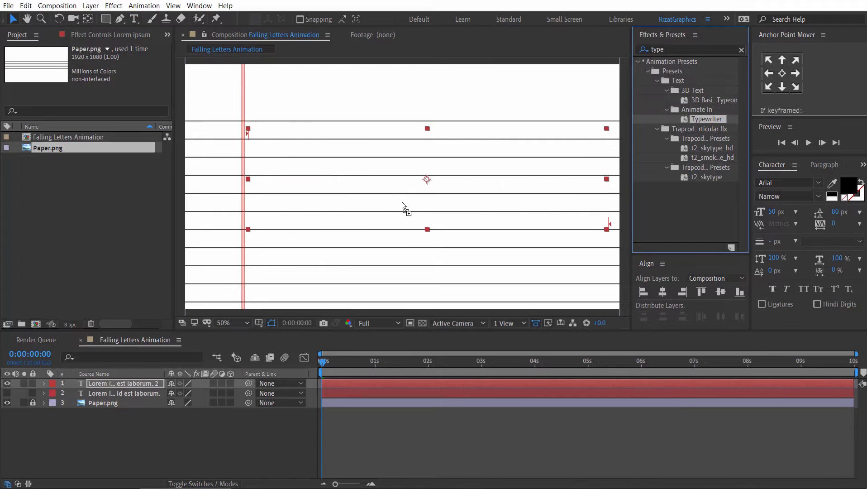
# Step: Move the Typewriter's end Start keyframe to 5 seconds so typing finishes there
pyautogui.click(395, 383)
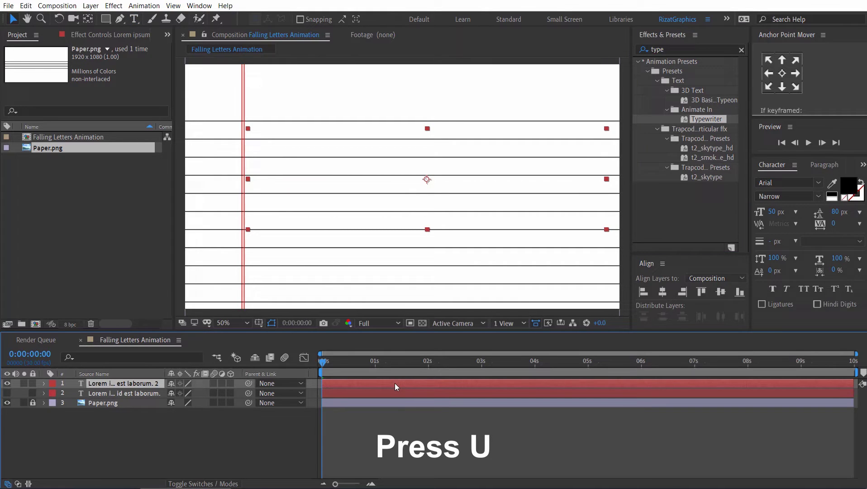
pyautogui.press('u')
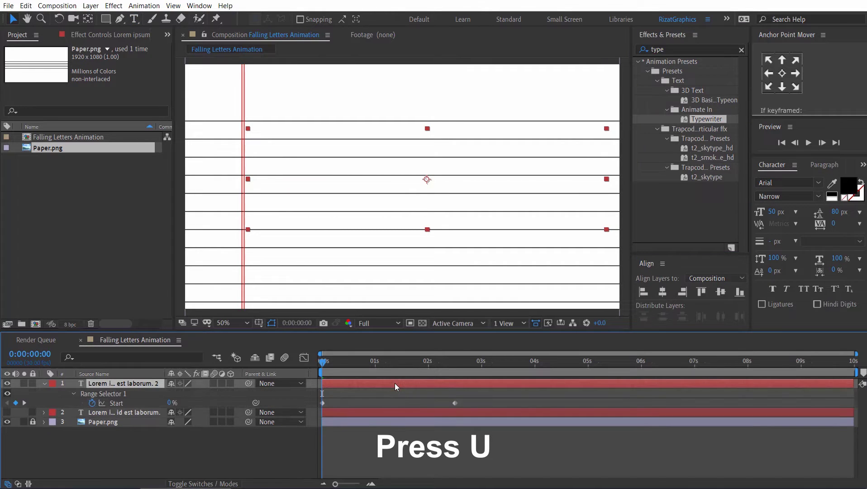
pyautogui.click(534, 362)
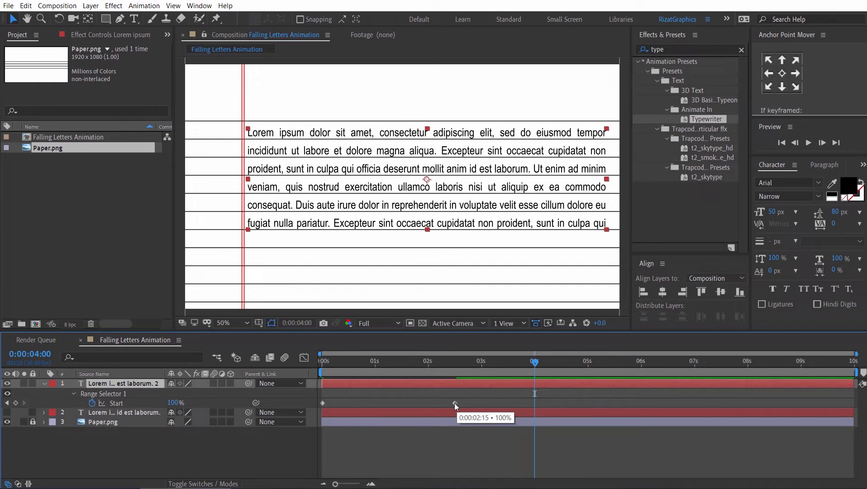
pyautogui.moveTo(454, 403); pyautogui.dragTo(588, 401)
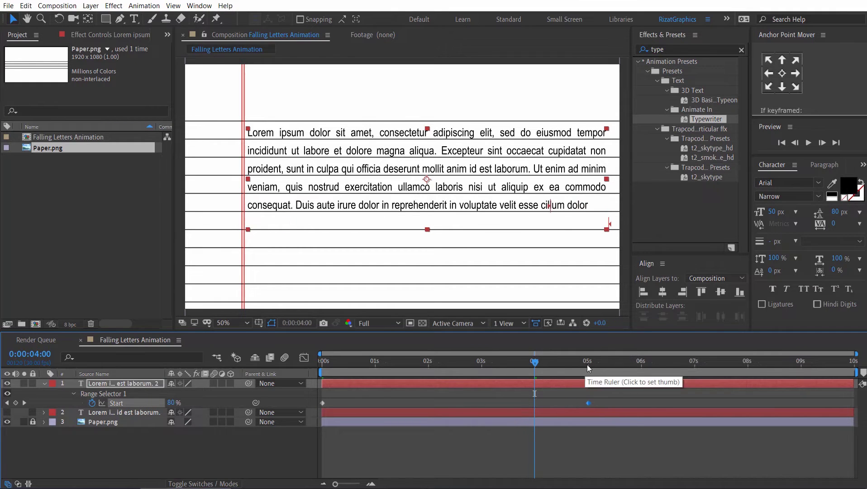
pyautogui.click(587, 361)
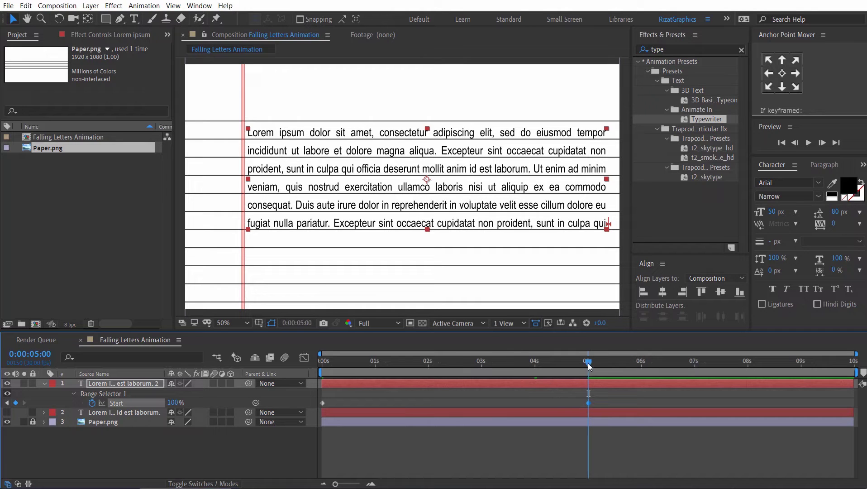
# Step: Split the typewriter layer at 5 seconds and delete the part after it
pyautogui.click(25, 5)
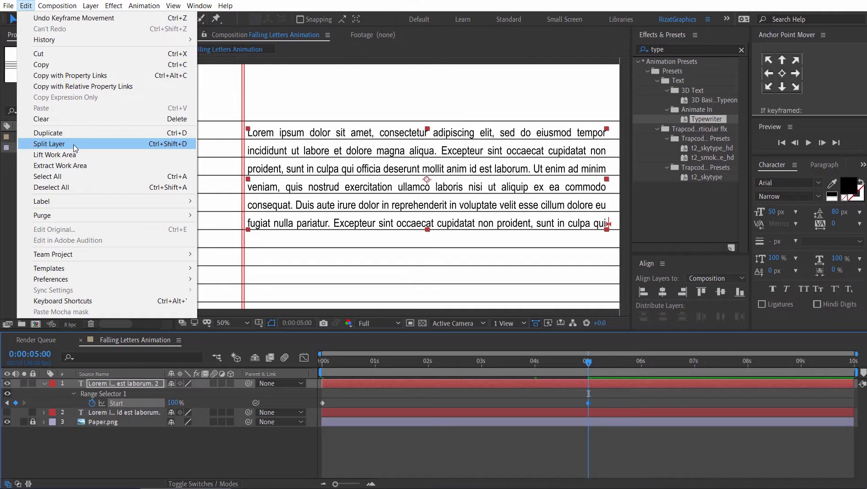
pyautogui.click(73, 144)
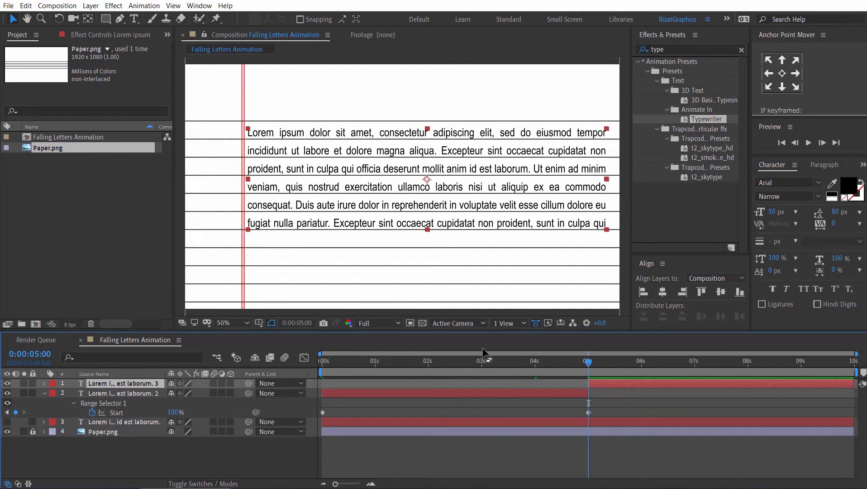
pyautogui.press('Delete')
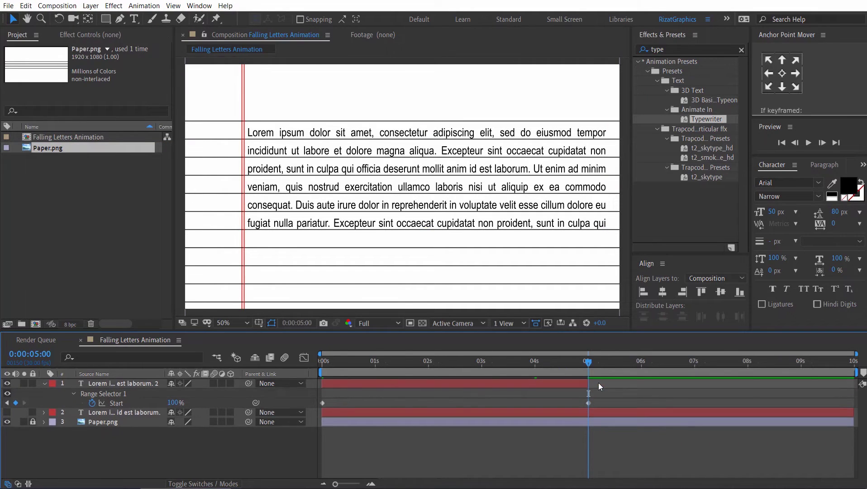
# Step: Shift the falling-letters text layer to start at 5 seconds, then return the time to 0
pyautogui.click(45, 383)
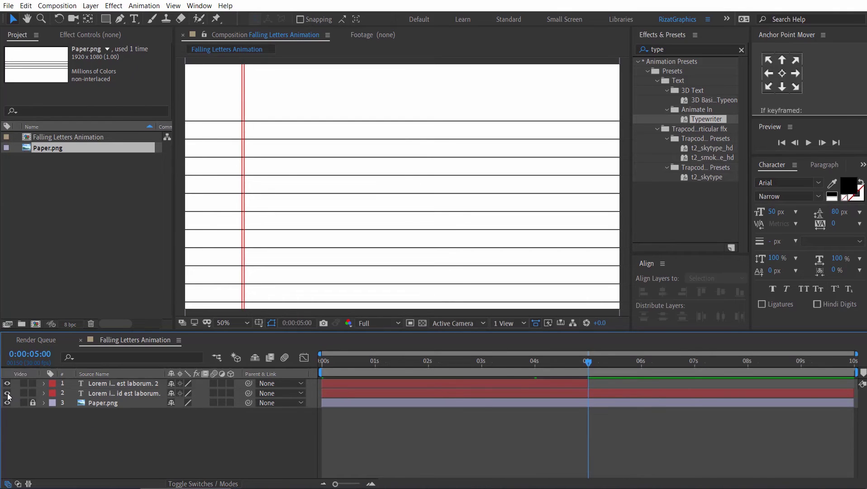
pyautogui.click(107, 396)
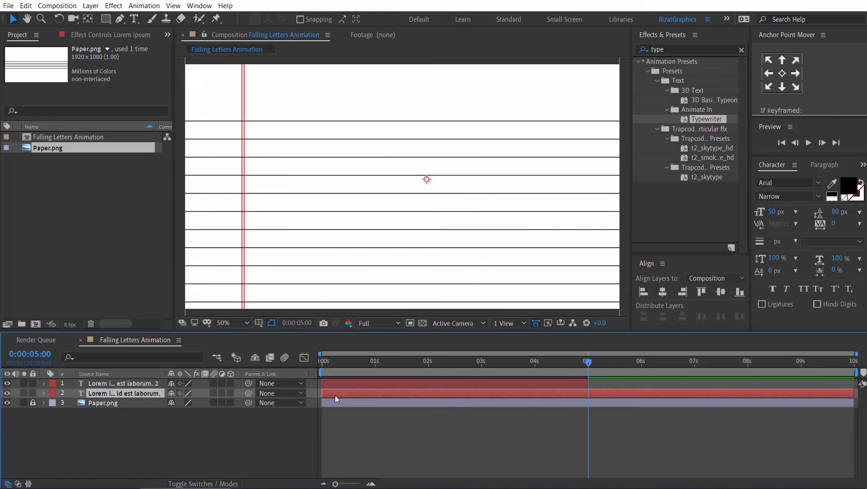
pyautogui.moveTo(335, 395); pyautogui.dragTo(592, 403)
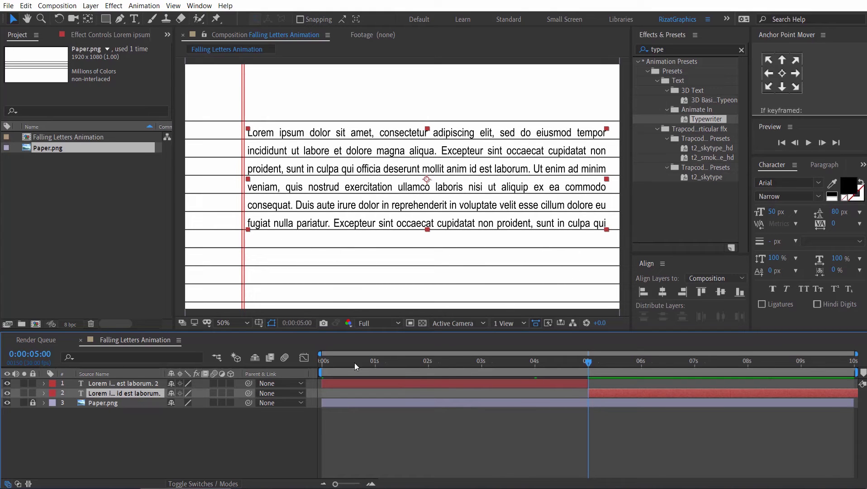
pyautogui.moveTo(354, 363); pyautogui.dragTo(328, 344)
pyautogui.click(741, 50)
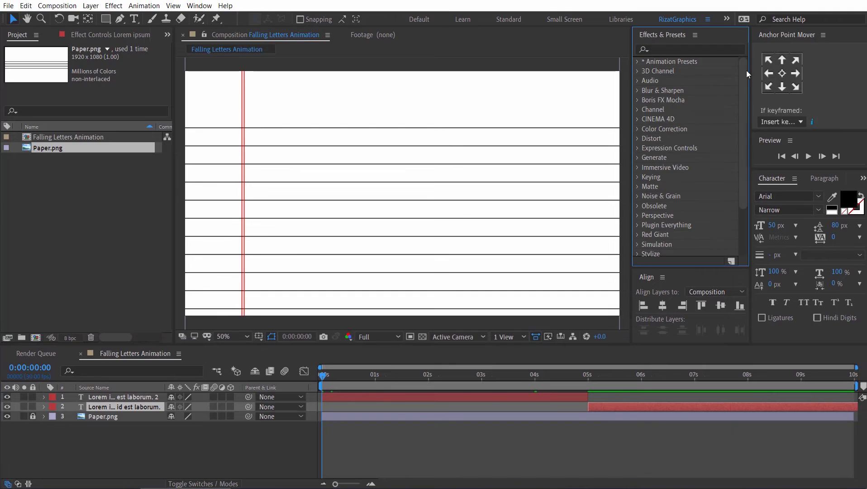
pyautogui.click(808, 156)
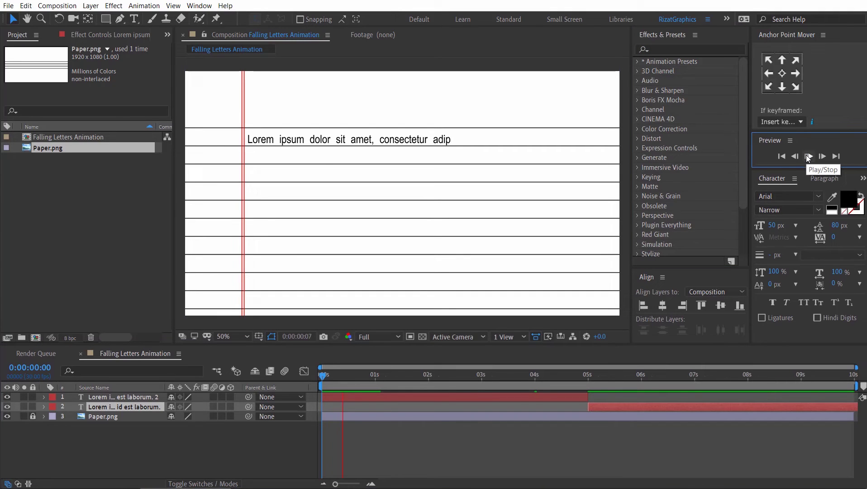